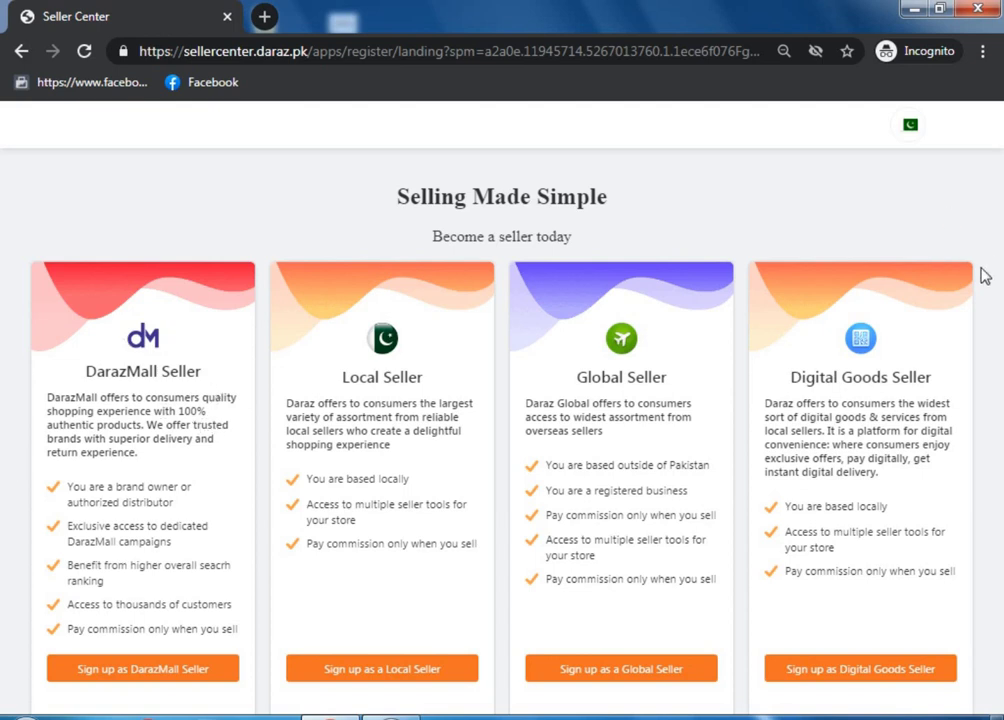
Start local-seller sign-up, briefly try Business, then keep Individual with the shop in Pakistan
left_click(399, 675)
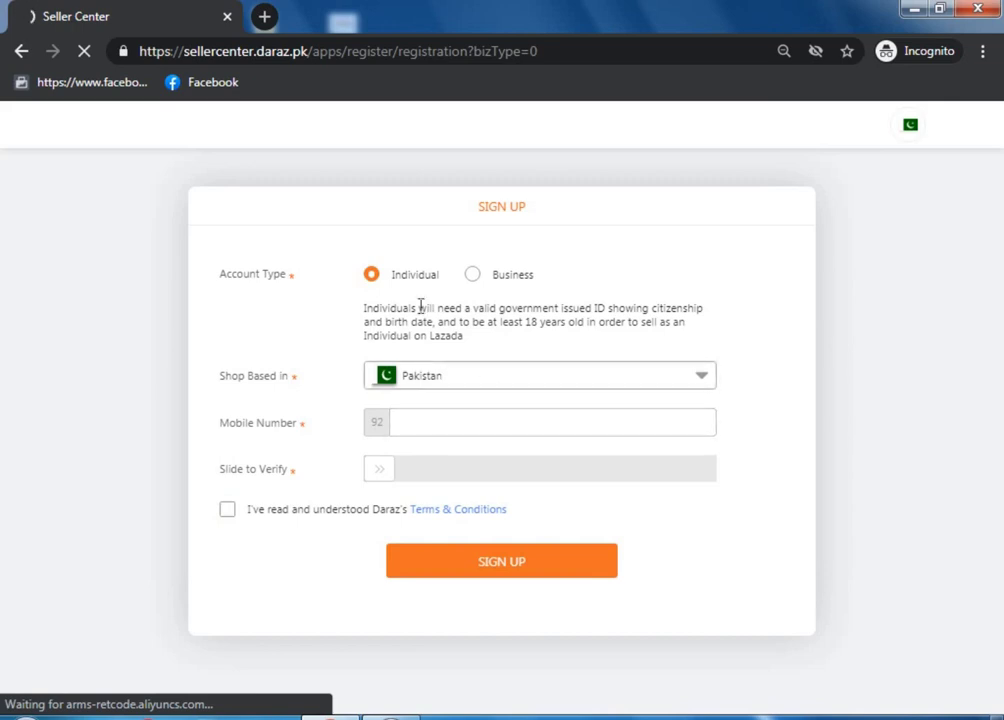
left_click_drag(392, 279, 437, 285)
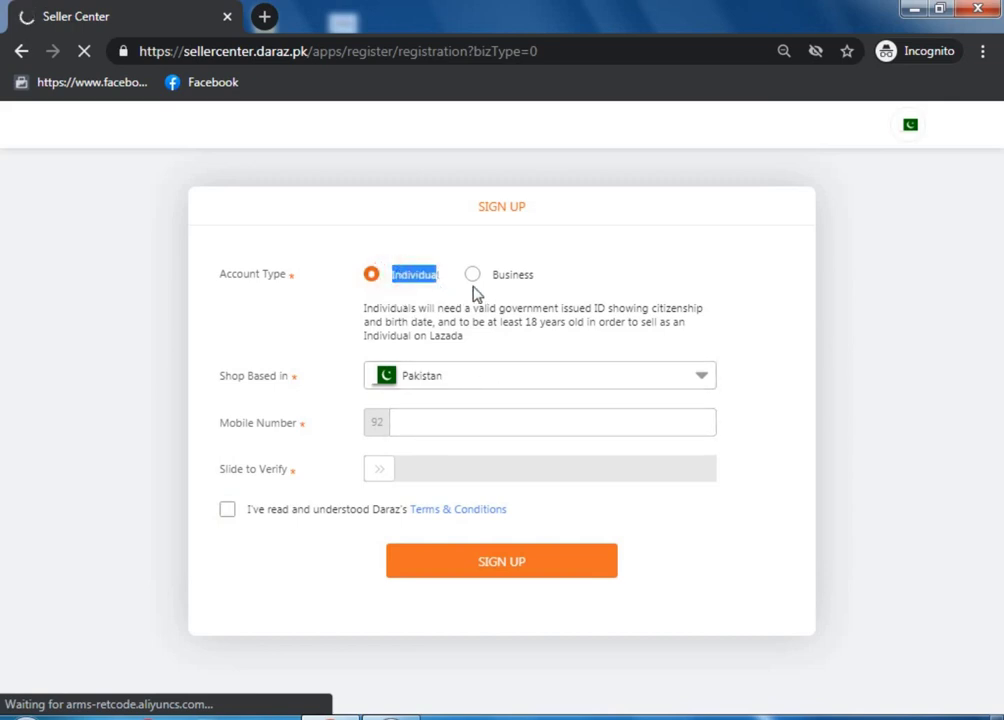
left_click(472, 274)
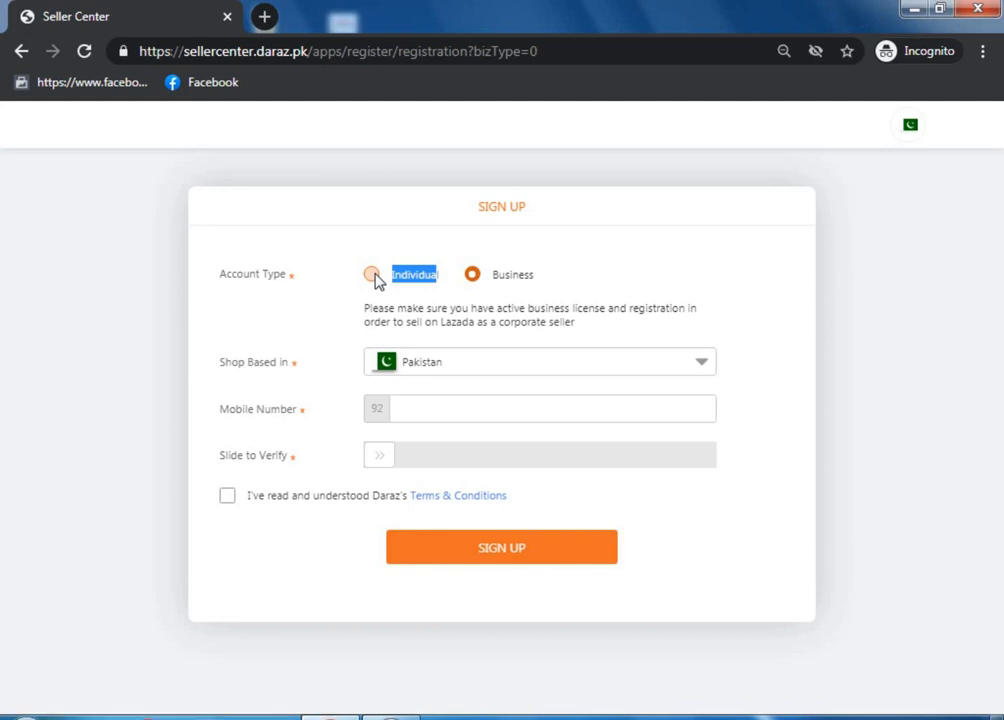
left_click(372, 276)
left_click(406, 249)
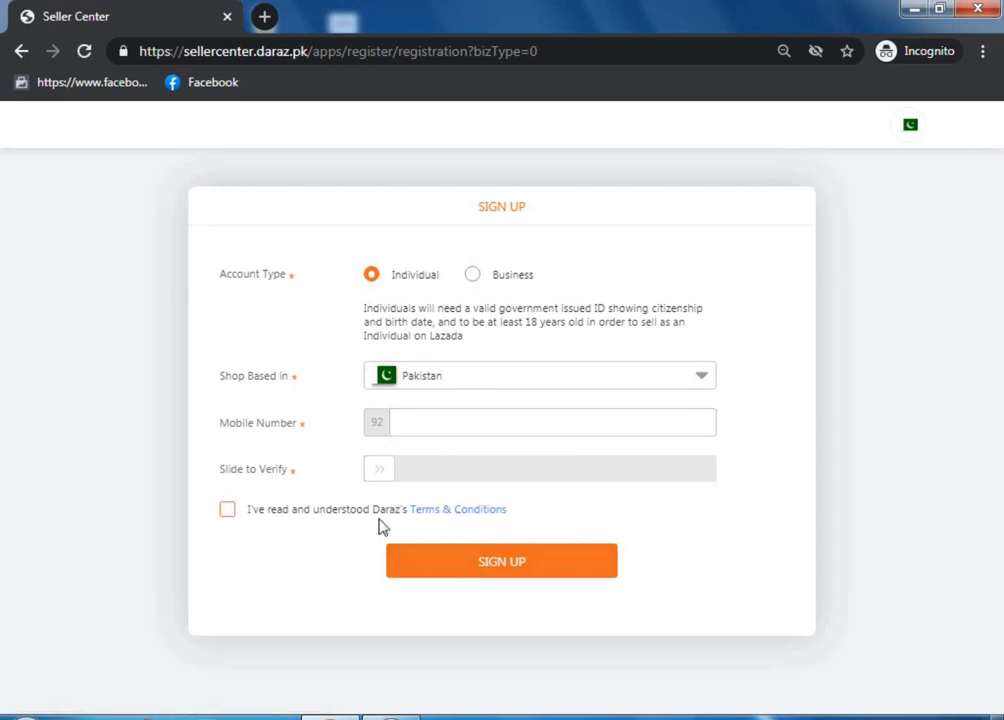
Enter the mobile number, drag the slider fully to verify, and focus the verification code field
left_click(421, 418)
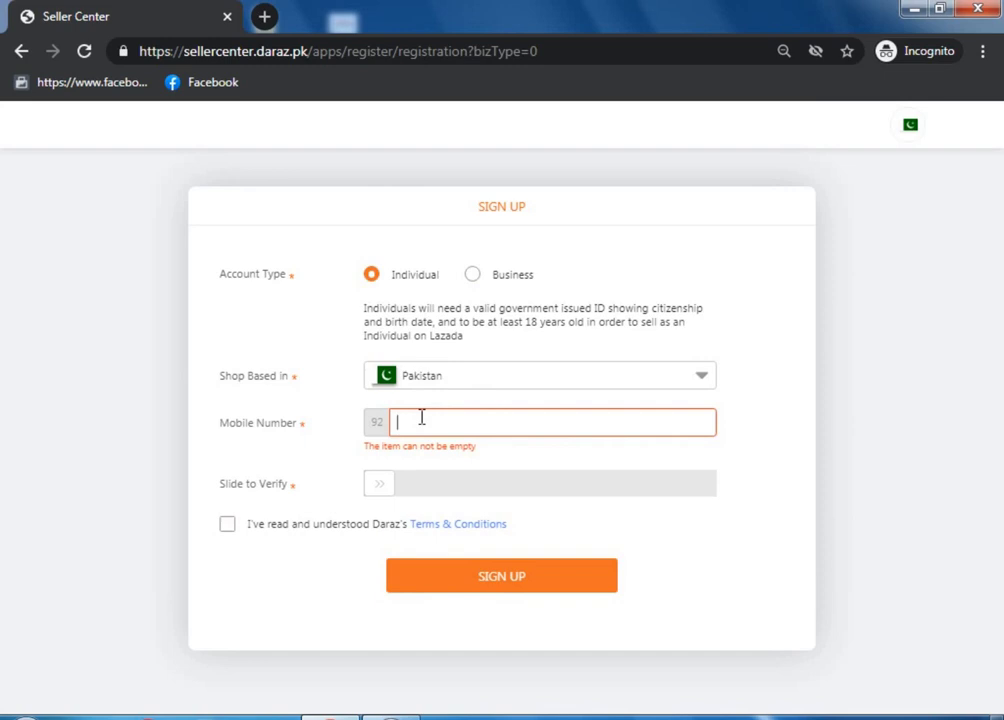
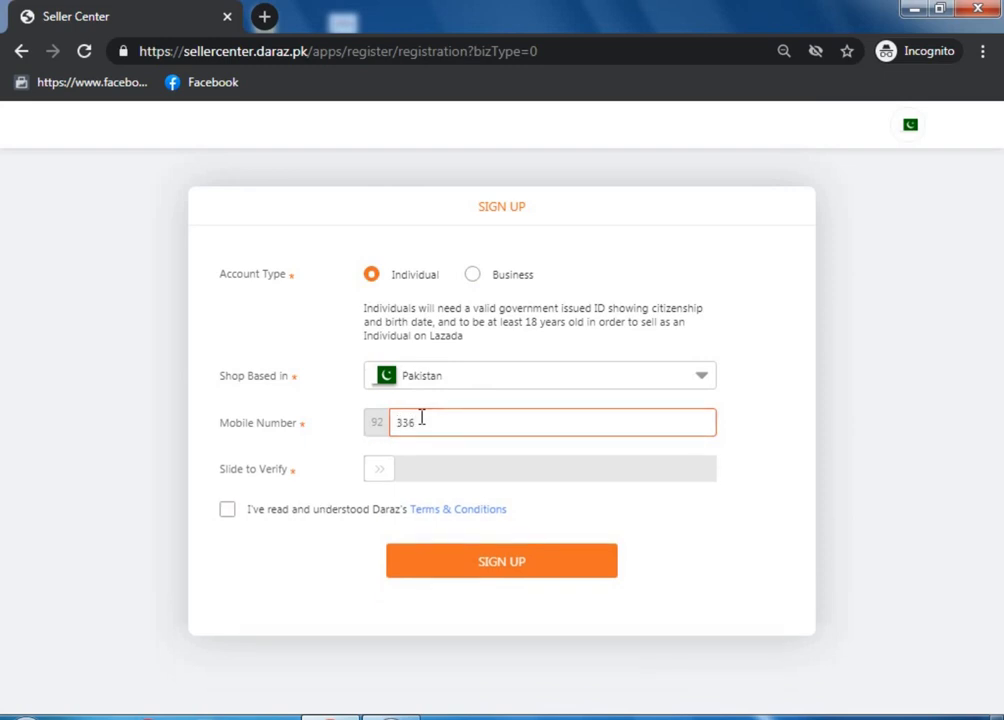
left_click_drag(380, 469, 659, 471)
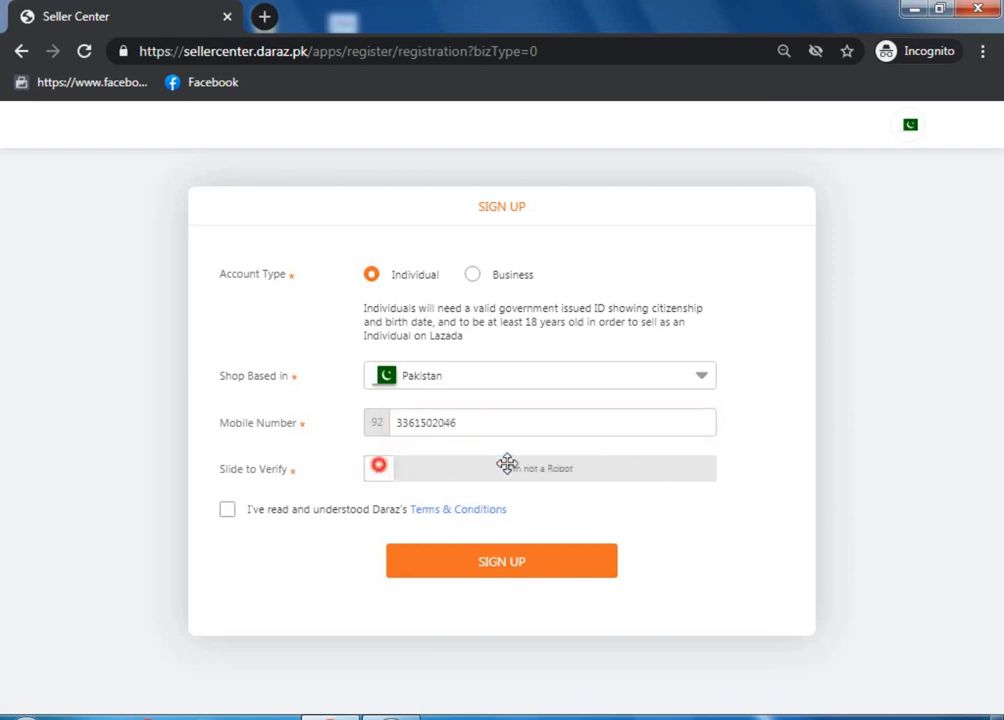
left_click_drag(380, 469, 733, 471)
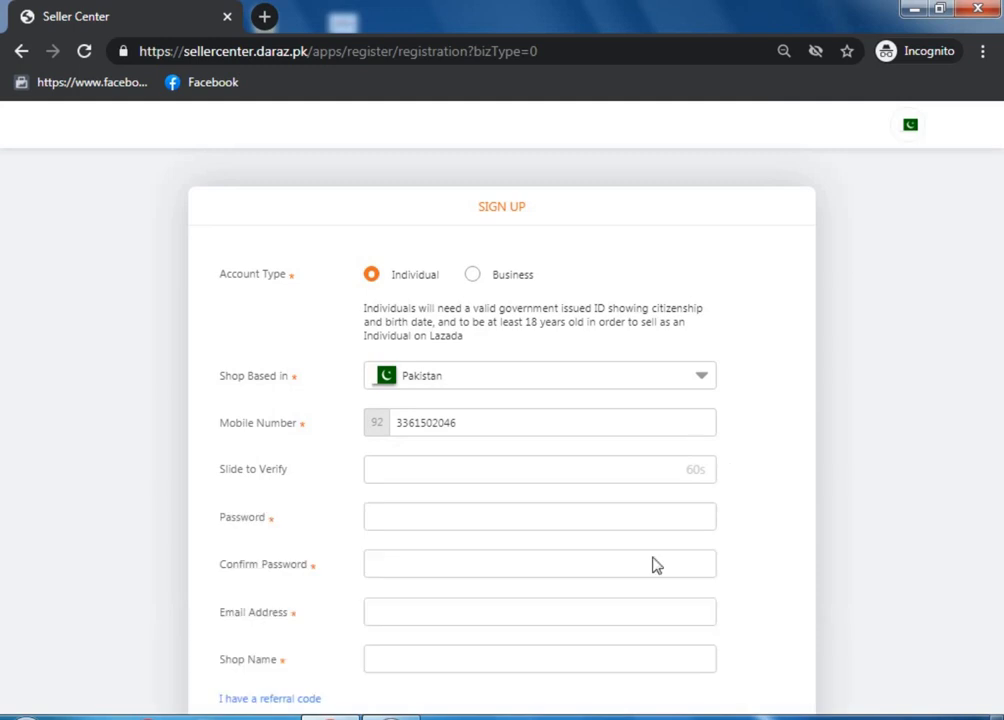
left_click_drag(939, 453, 999, 399)
left_click(890, 504)
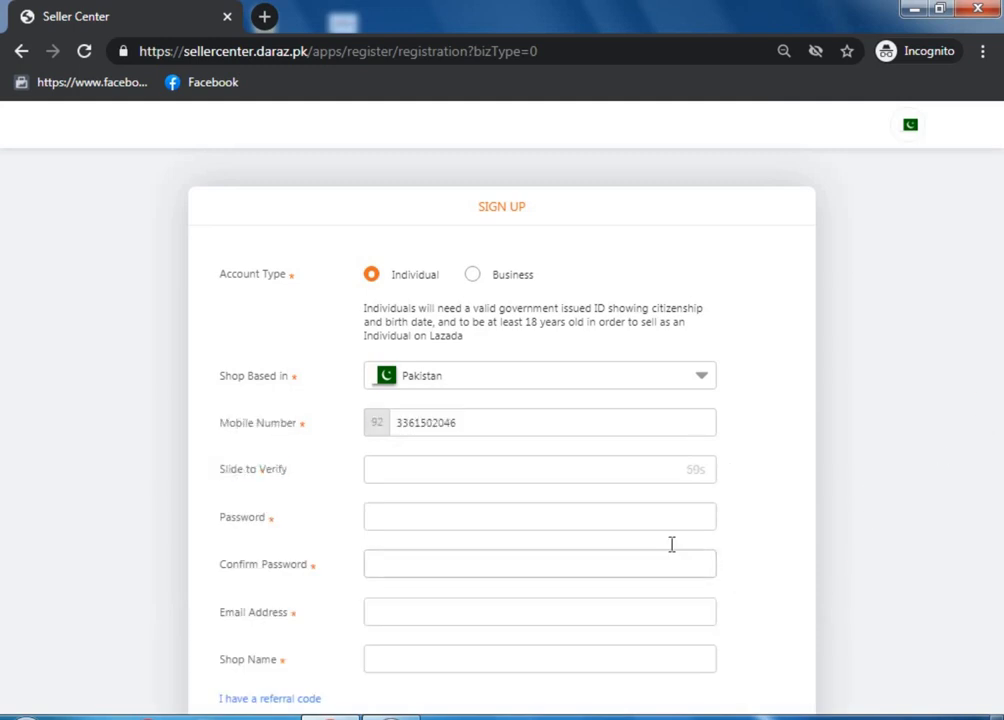
scroll(862, 377, "down", 1)
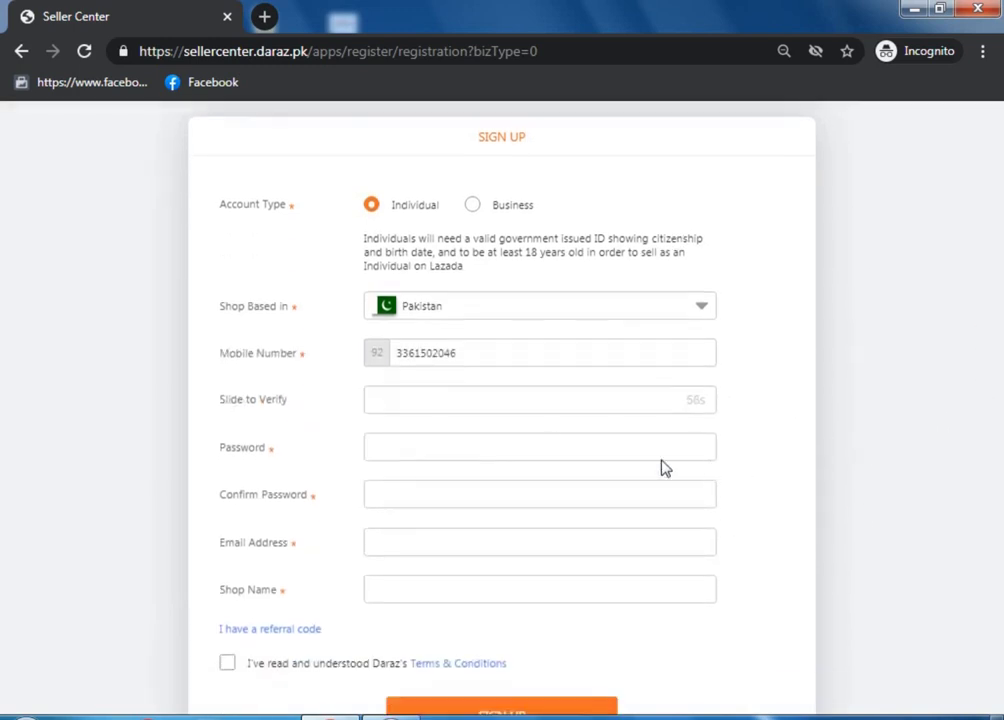
left_click(489, 402)
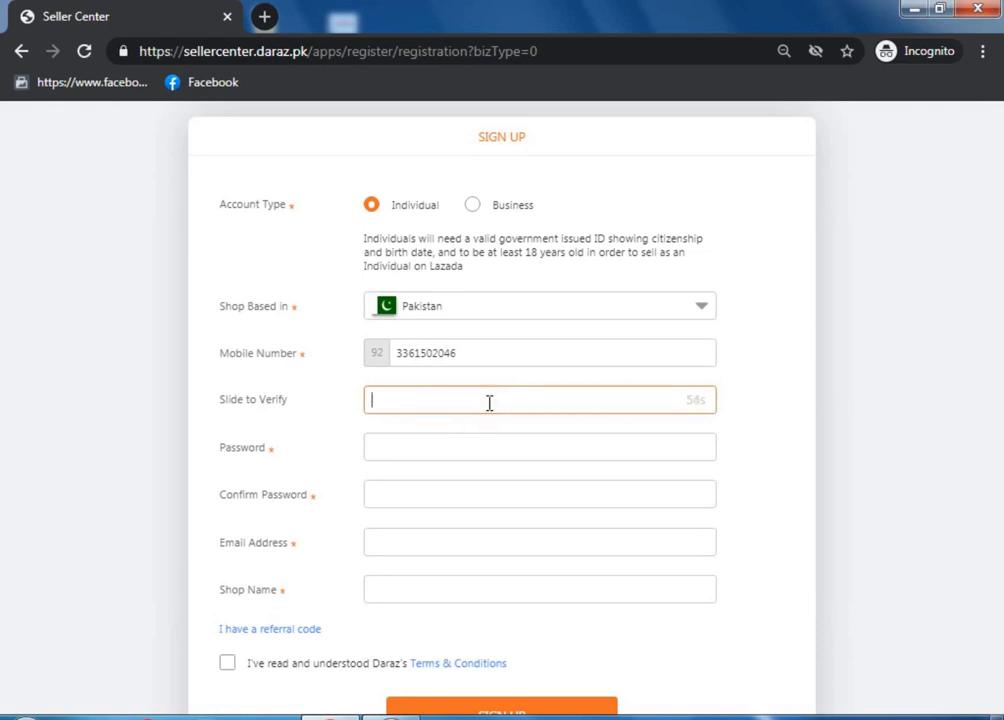
Type the account password, retype it correctly, and move to Confirm Password
left_click(471, 446)
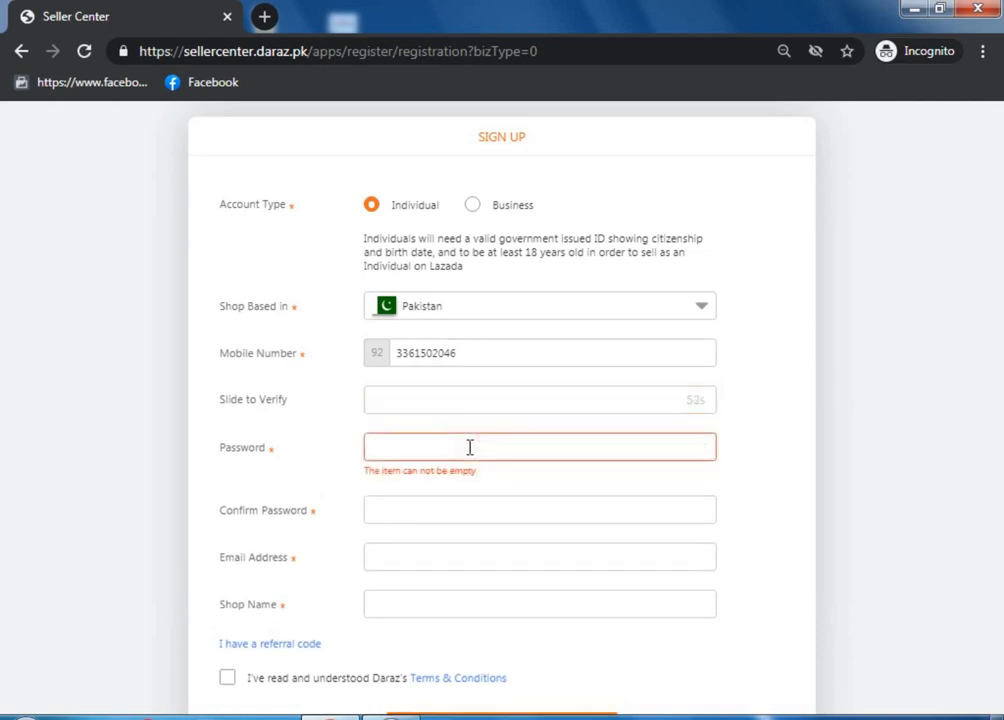
type("ab")
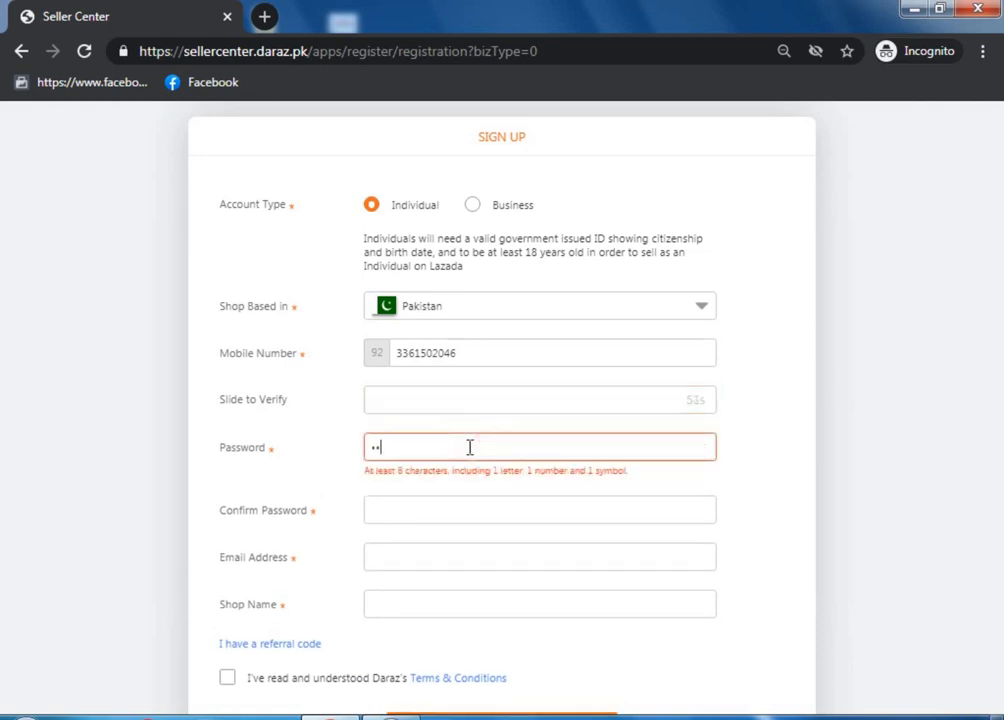
type("cdefghi")
left_click_drag(468, 446, 368, 452)
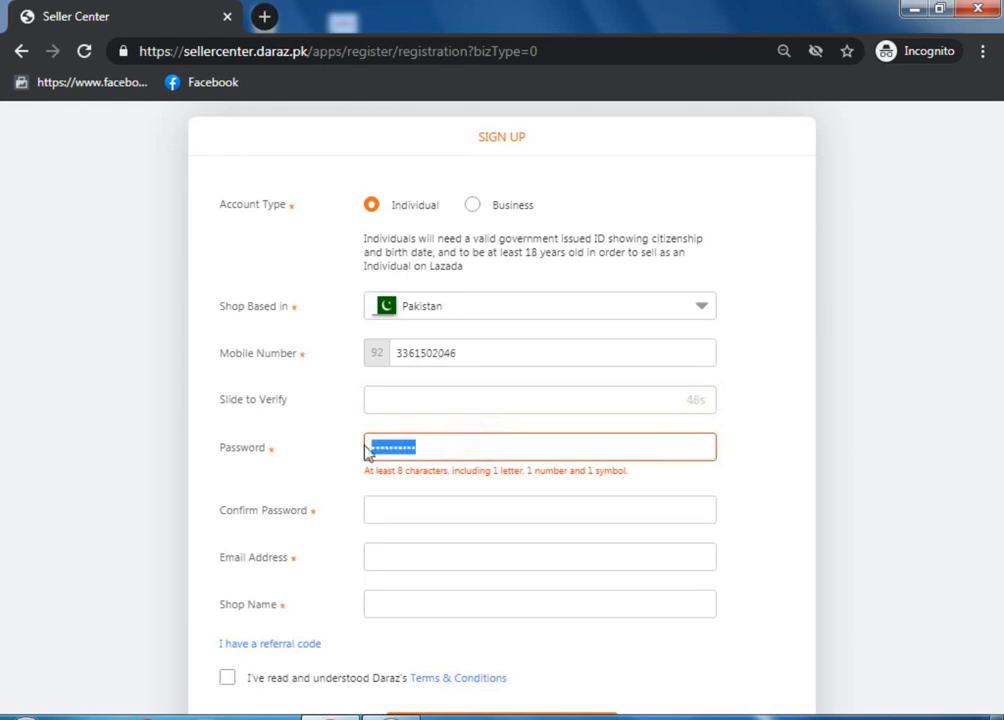
type("abcdef")
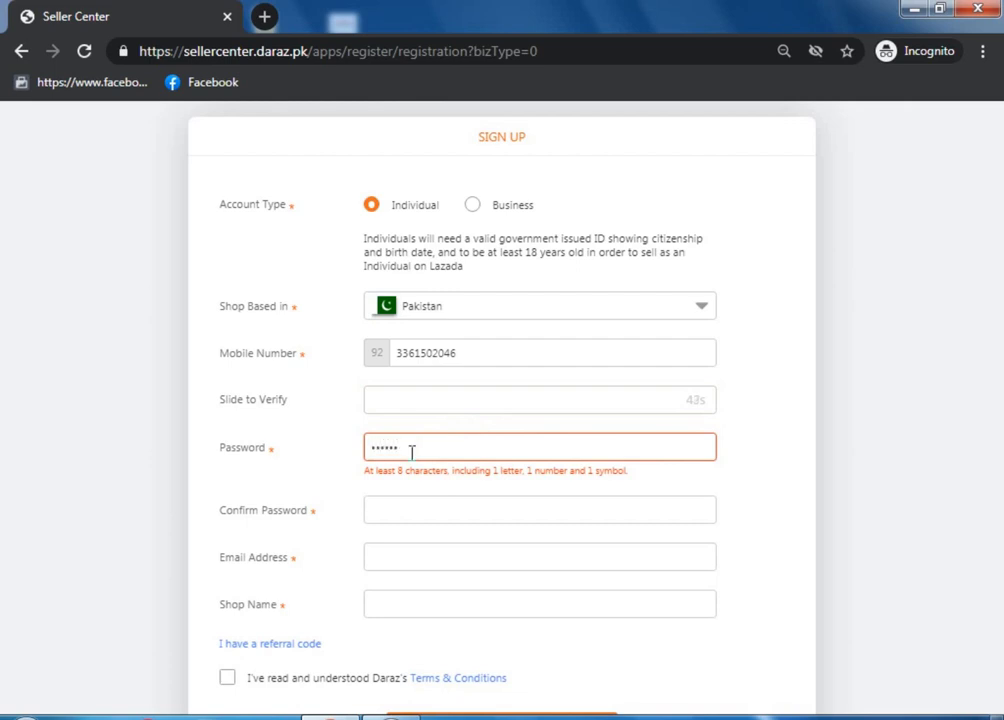
type("gh")
left_click(419, 491)
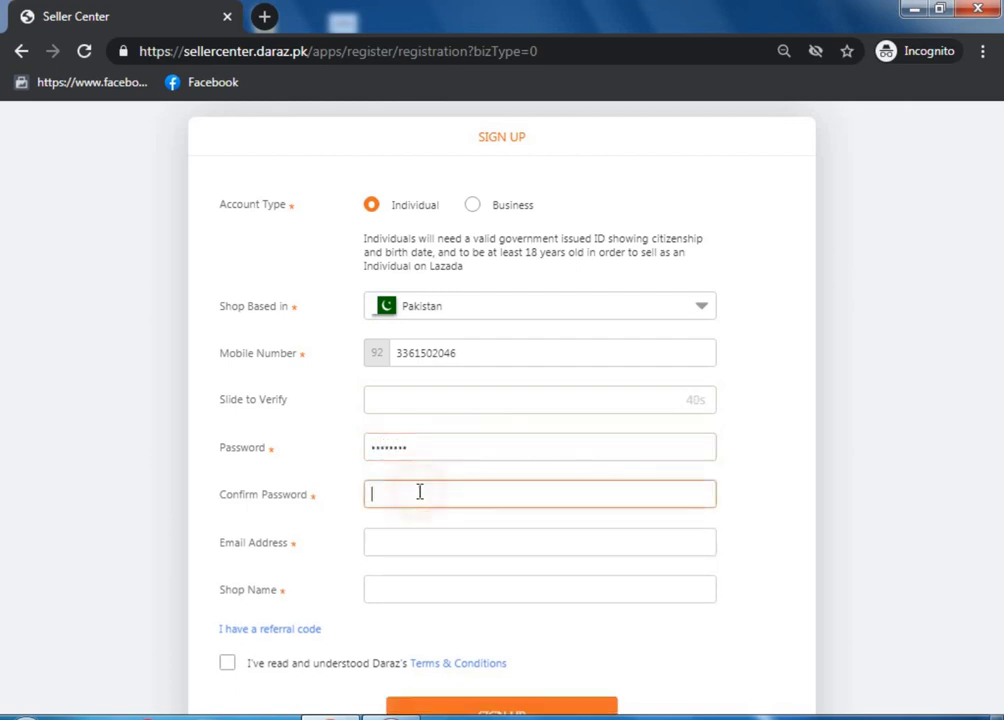
type("abcdefgh")
Enter the e-mail address and type 'tapal t' as the shop name
left_click(412, 539)
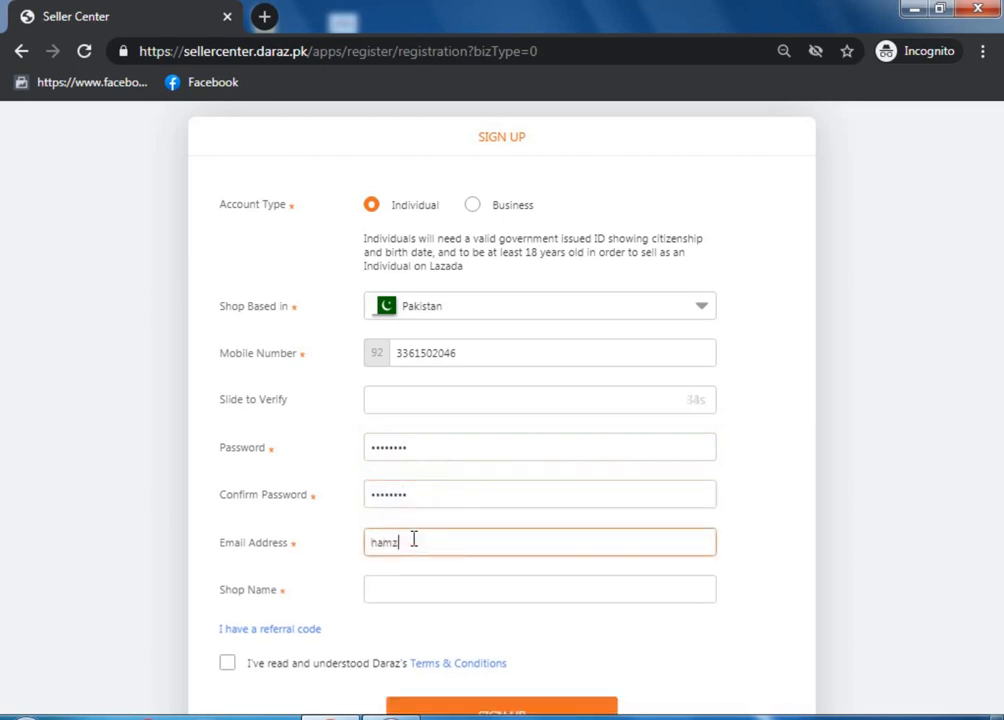
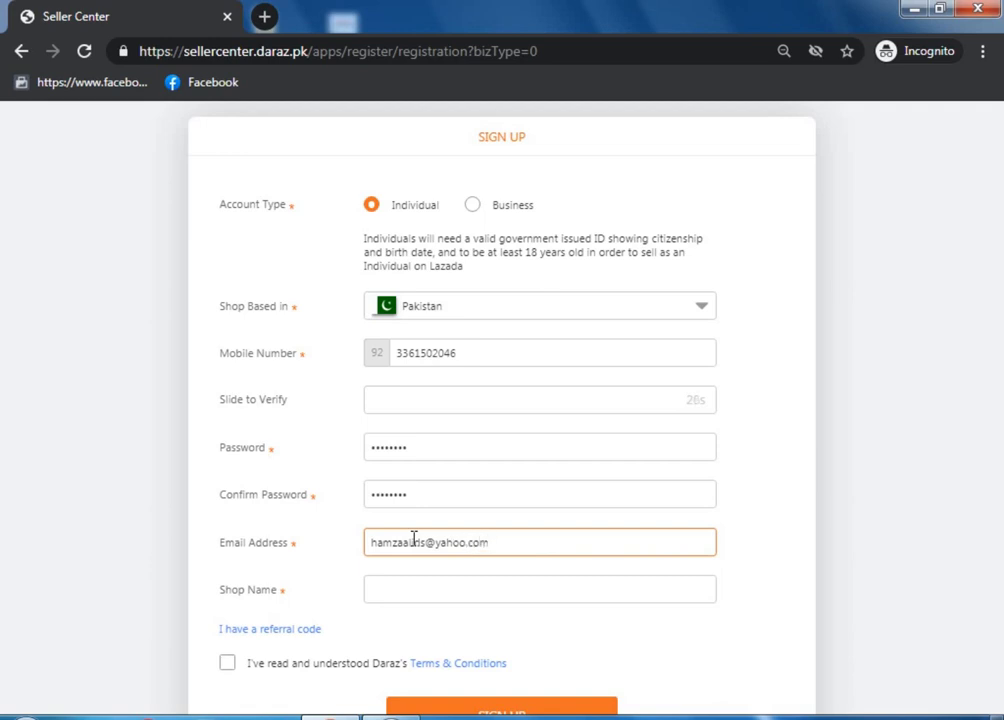
left_click(392, 592)
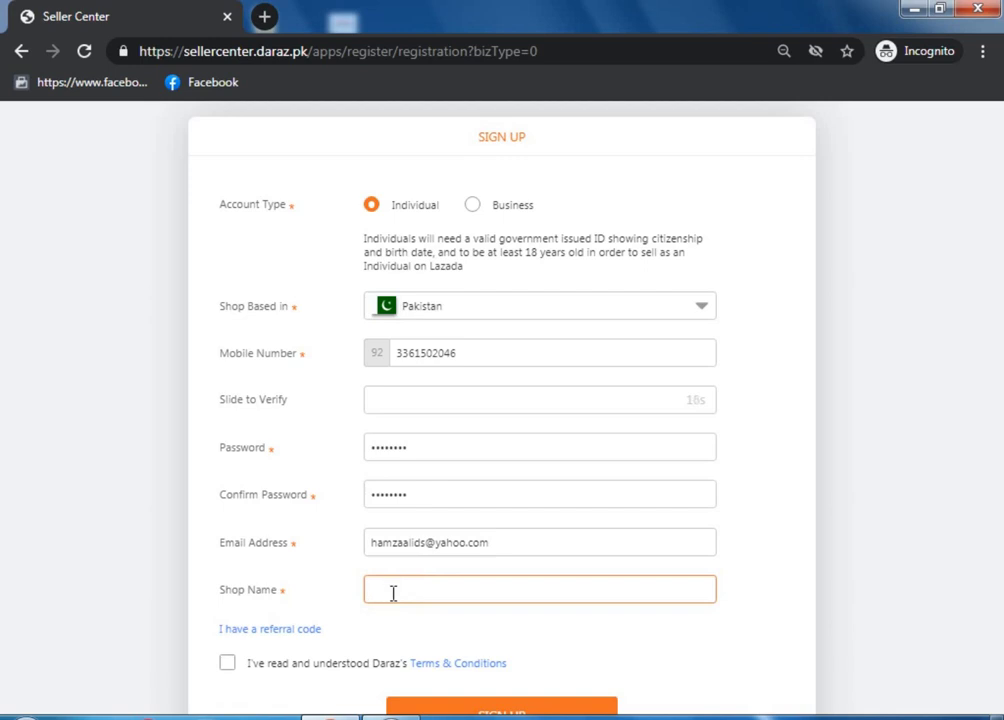
type("tapa")
type("l t")
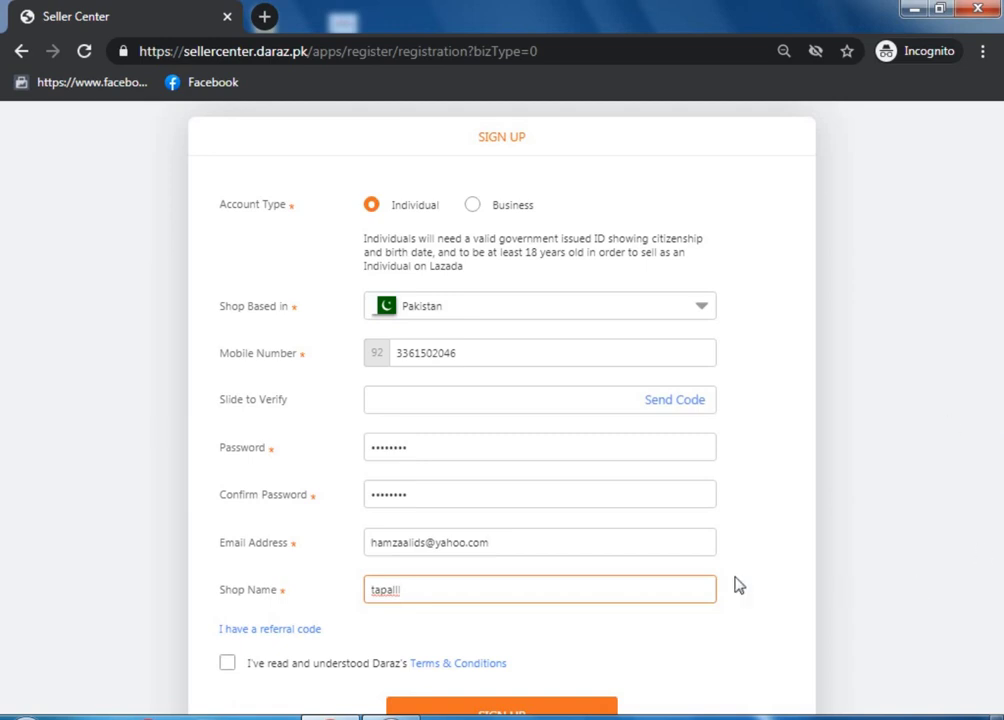
Replace the shop name with the seller's own name and accept the Terms & Conditions
left_click(456, 588)
key("BackSpace")
key("BackSpace")
key("BackSpace")
key("BackSpace")
key("BackSpace")
key("BackSpace")
key("BackSpace")
type("Hamza Ds")
left_click(926, 480)
right_click(899, 565)
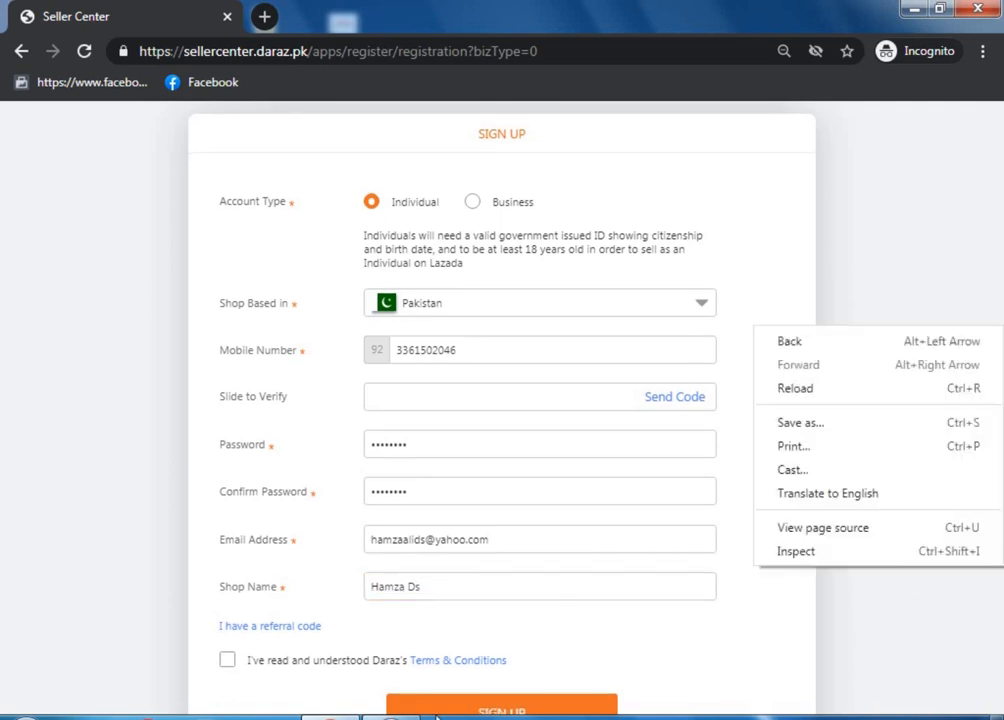
left_click(305, 697)
left_click(225, 665)
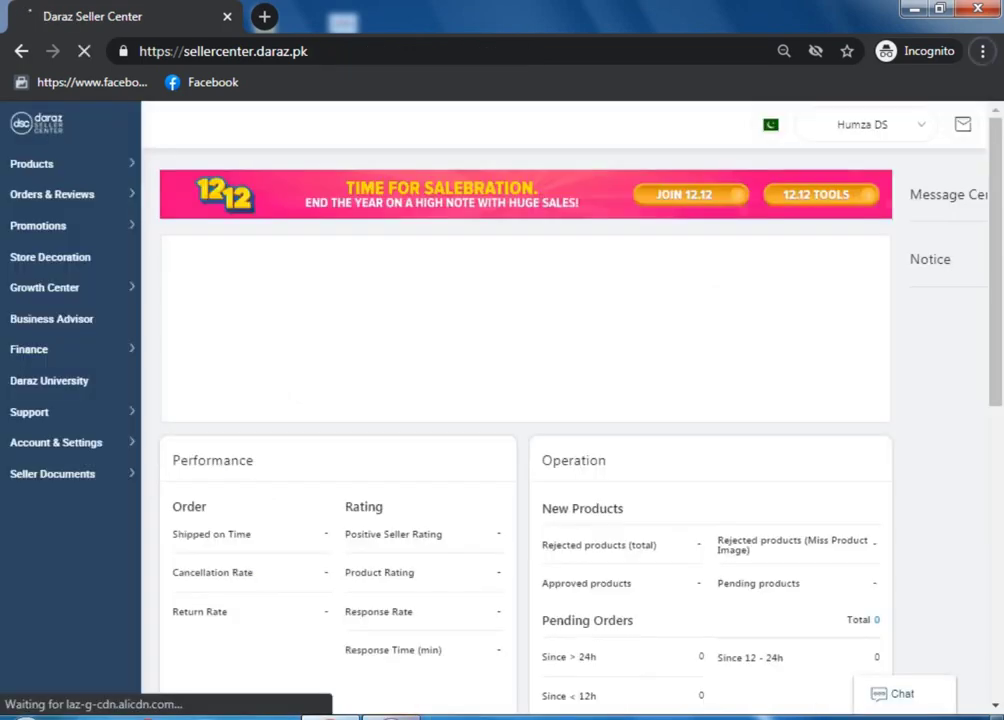
Submit the registration and open the Manage Address Book card from the dashboard to-do list
left_click(459, 714)
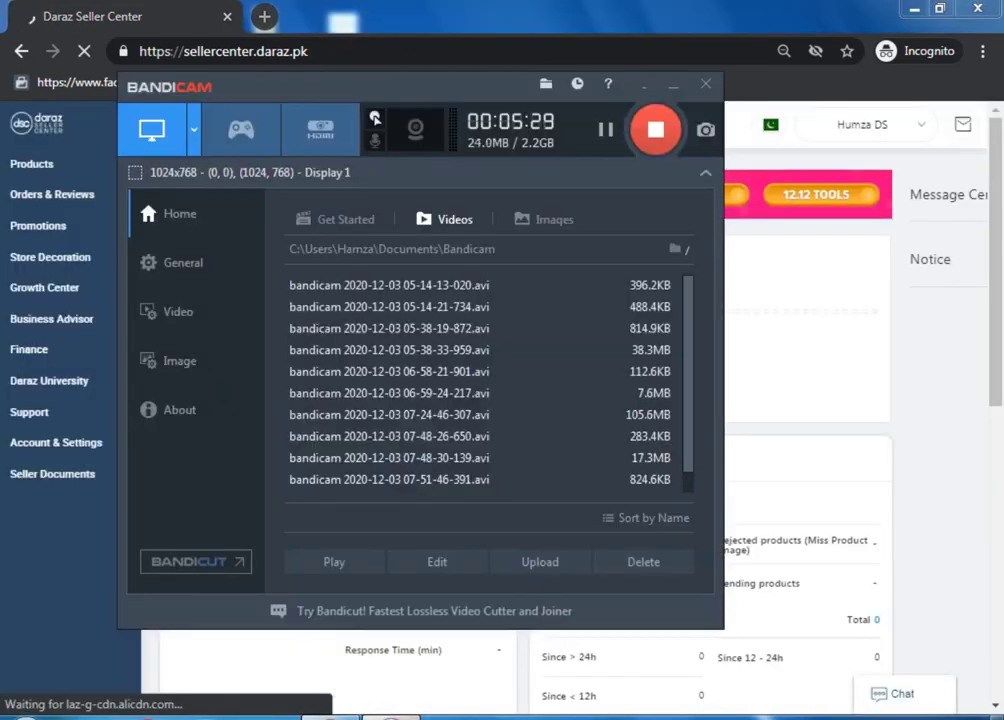
left_click(459, 714)
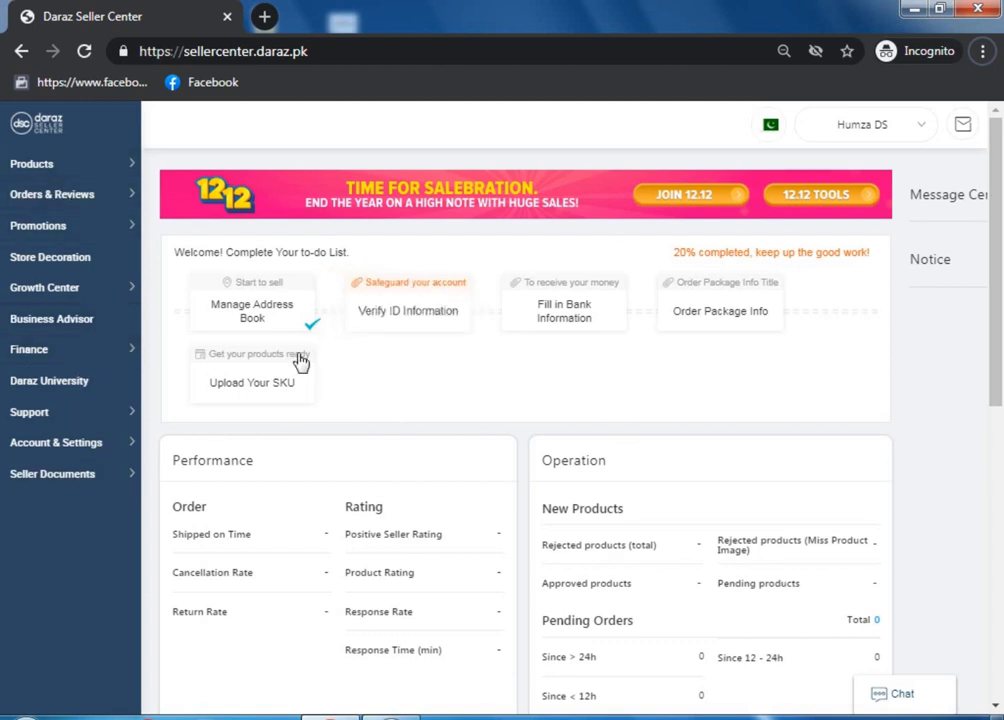
left_click(285, 315)
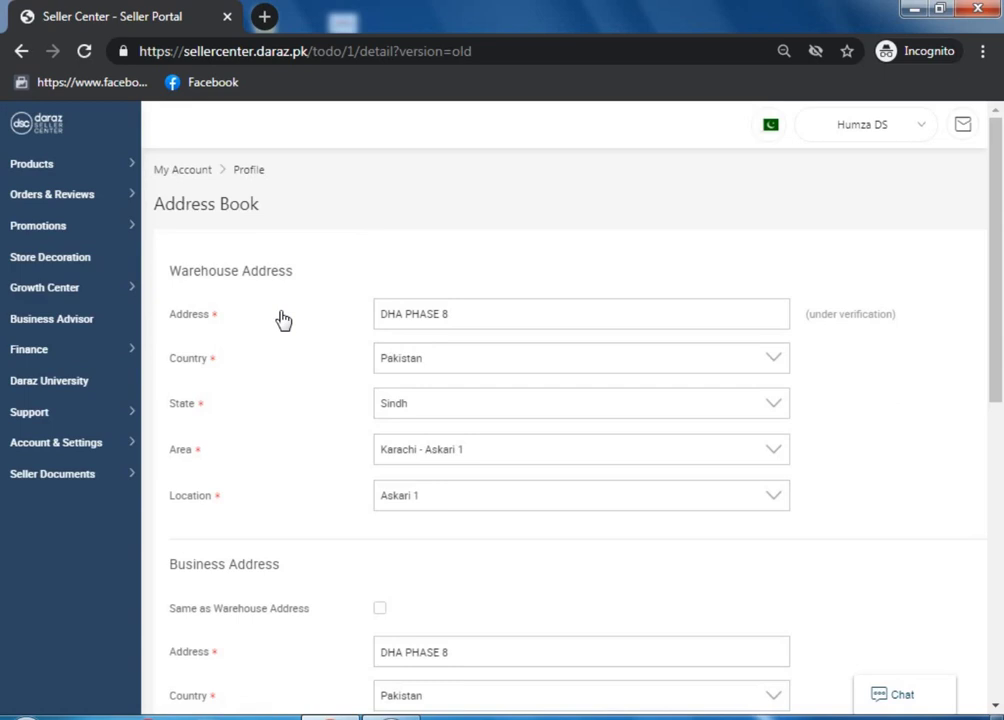
Tick 'Same as Warehouse Address' for both the Return and Business addresses
scroll(300, 290, "down", 2)
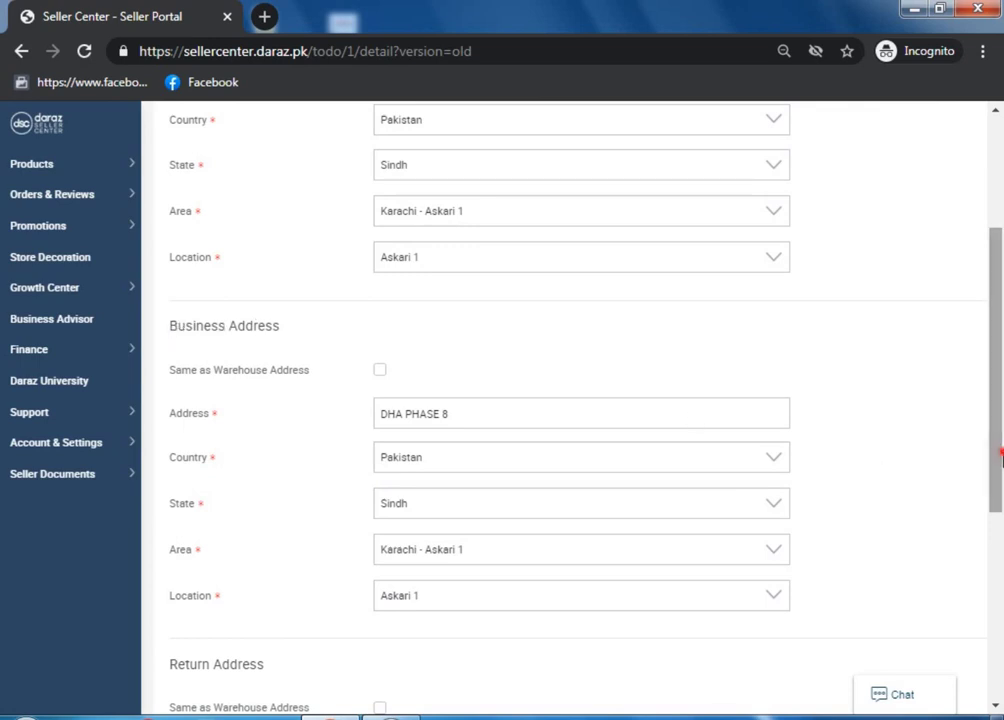
scroll(1000, 573, "down", 2)
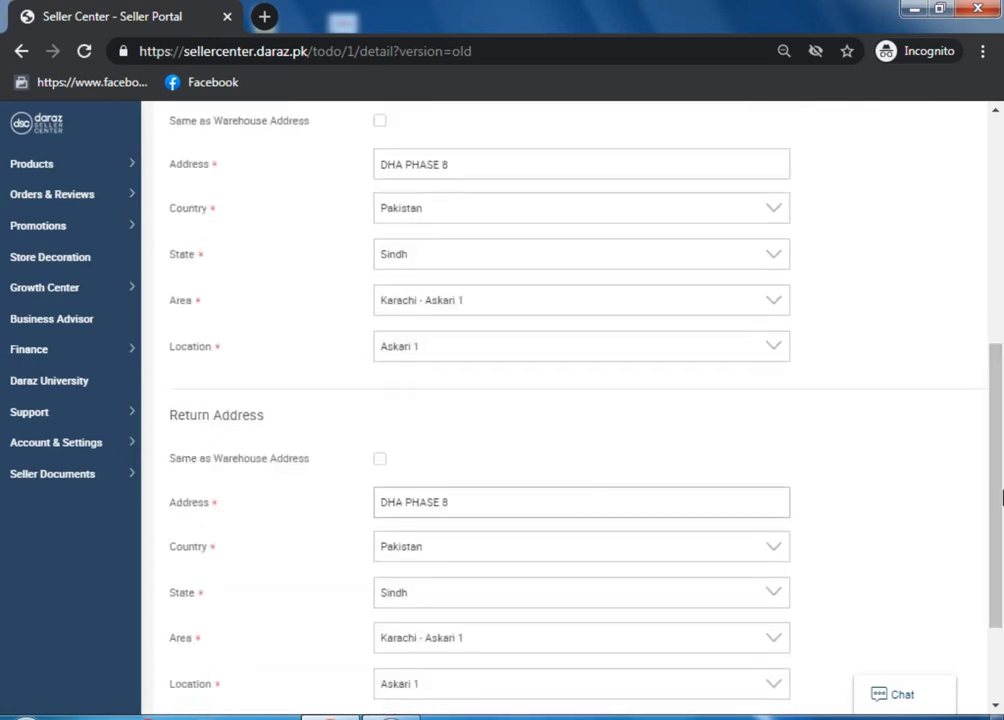
scroll(277, 421, "down", 3)
left_click(380, 314)
scroll(862, 448, "up", 3)
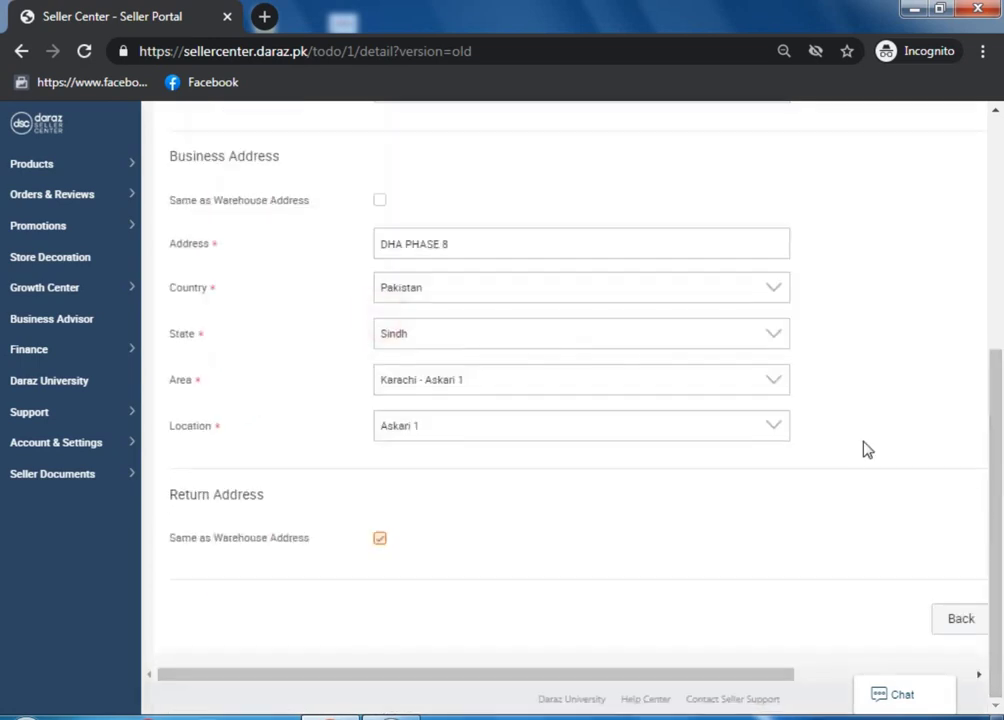
left_click(379, 283)
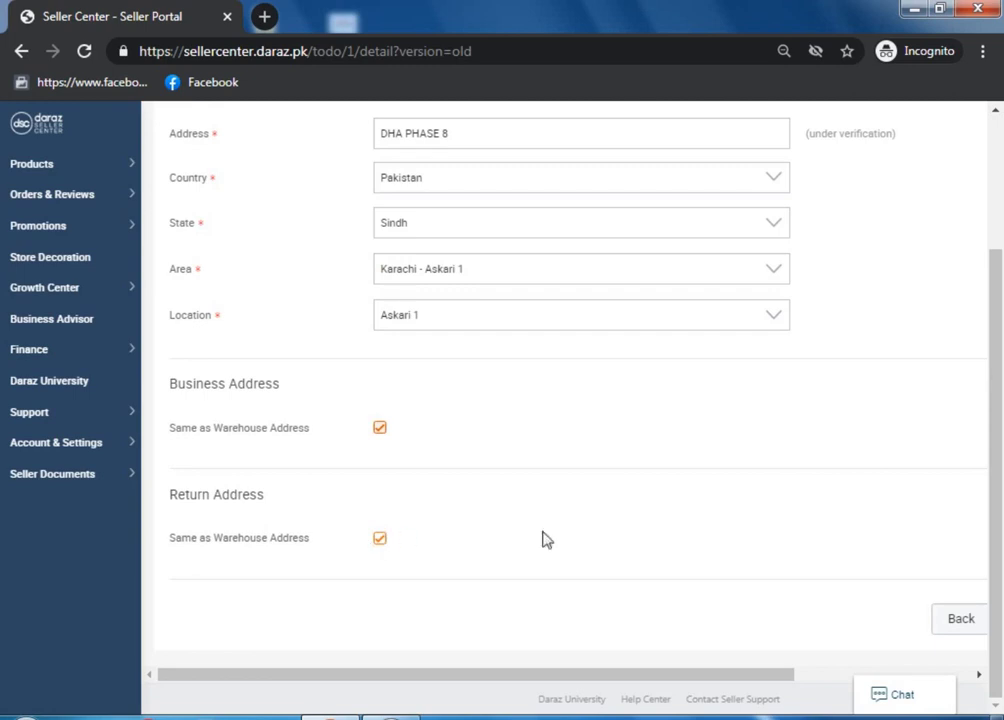
Review the Warehouse, Business and Return address sections, then submit the address book
left_click_drag(995, 490, 1000, 435)
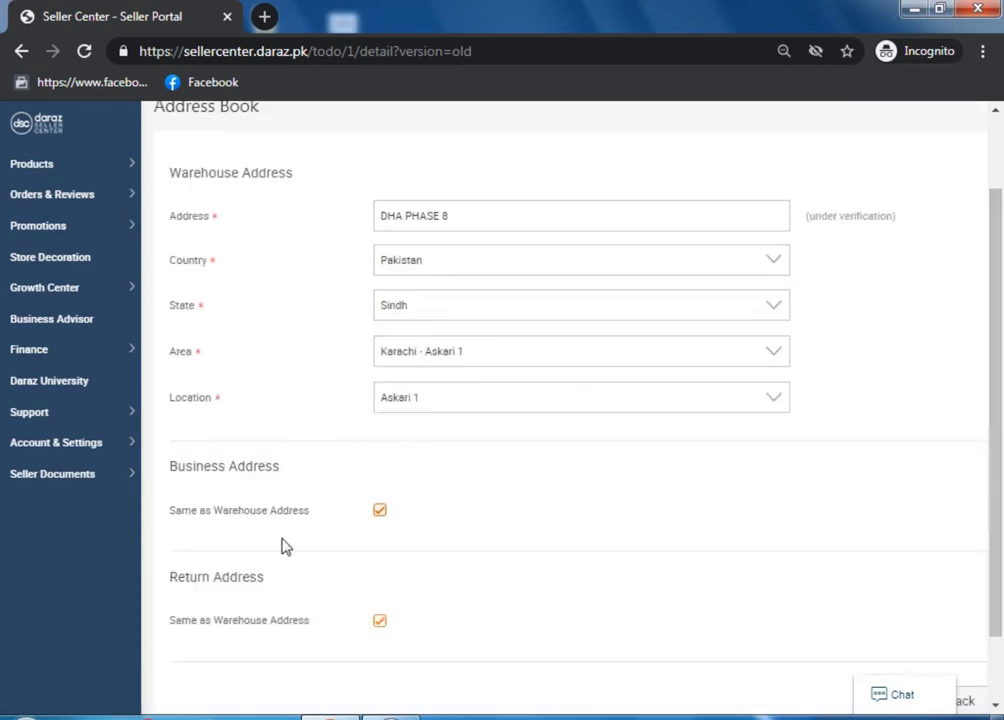
triple_click(166, 171)
left_click_drag(166, 462, 318, 470)
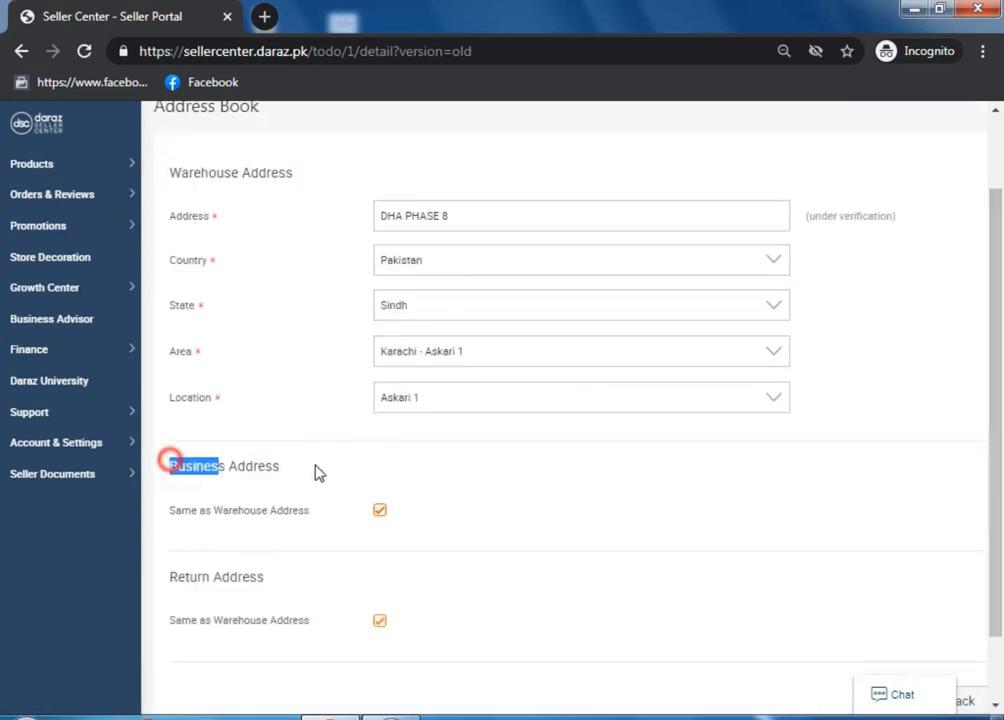
left_click_drag(164, 576, 314, 592)
left_click(310, 583)
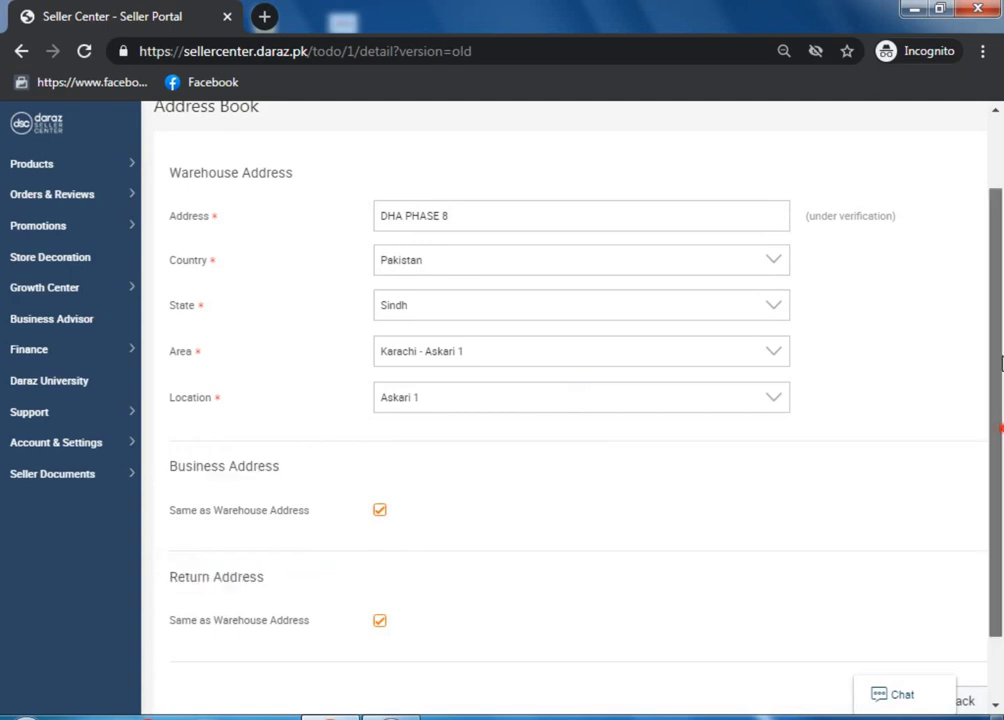
left_click_drag(995, 360, 995, 287)
left_click(492, 316)
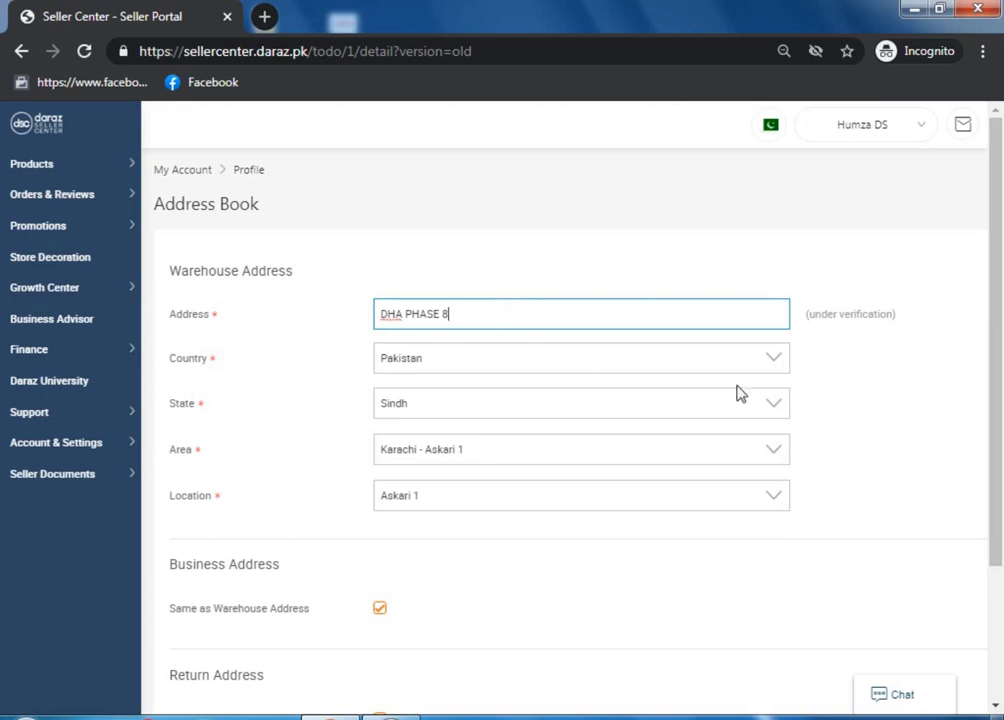
scroll(737, 392, "down", 3)
left_click_drag(617, 688, 805, 650)
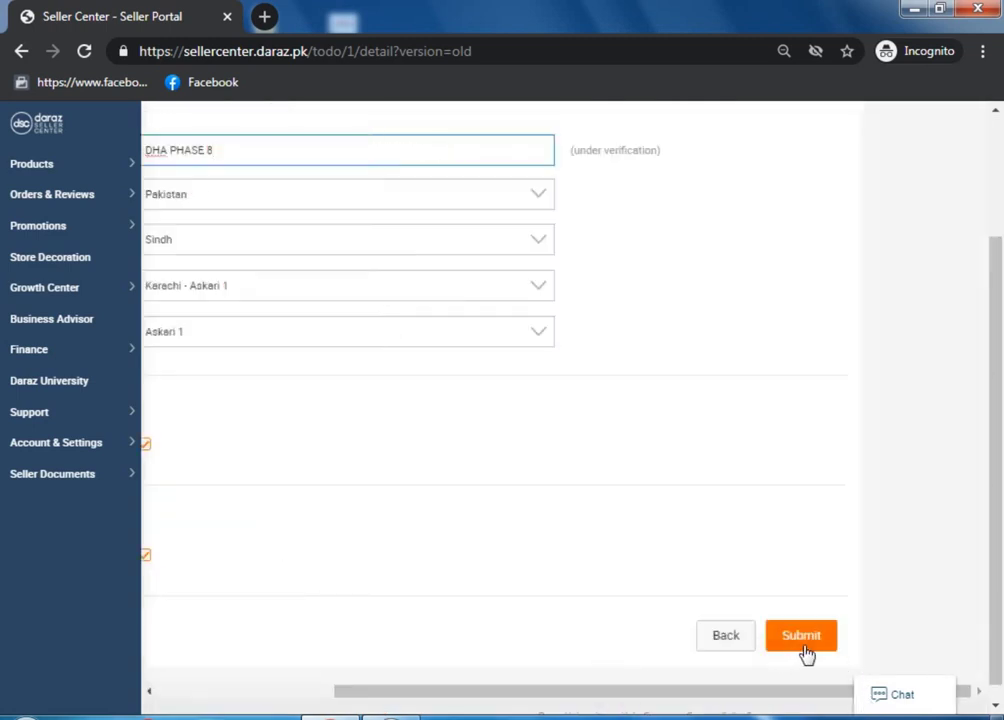
left_click(802, 643)
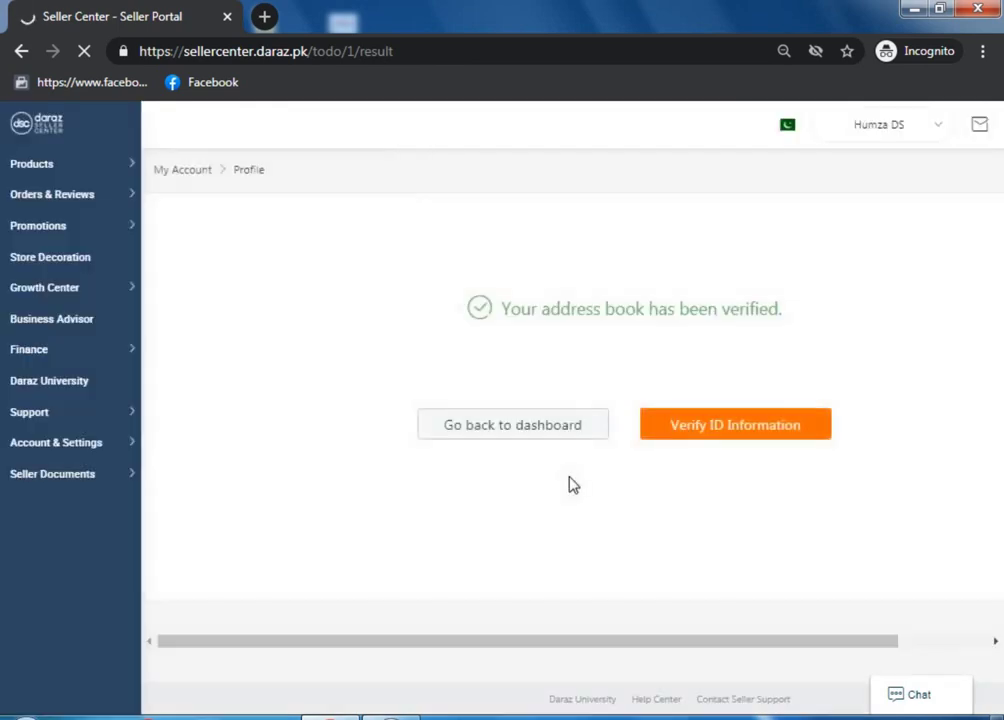
Choose 'Verify ID Information' on the address-verified result page
left_click_drag(654, 648, 766, 639)
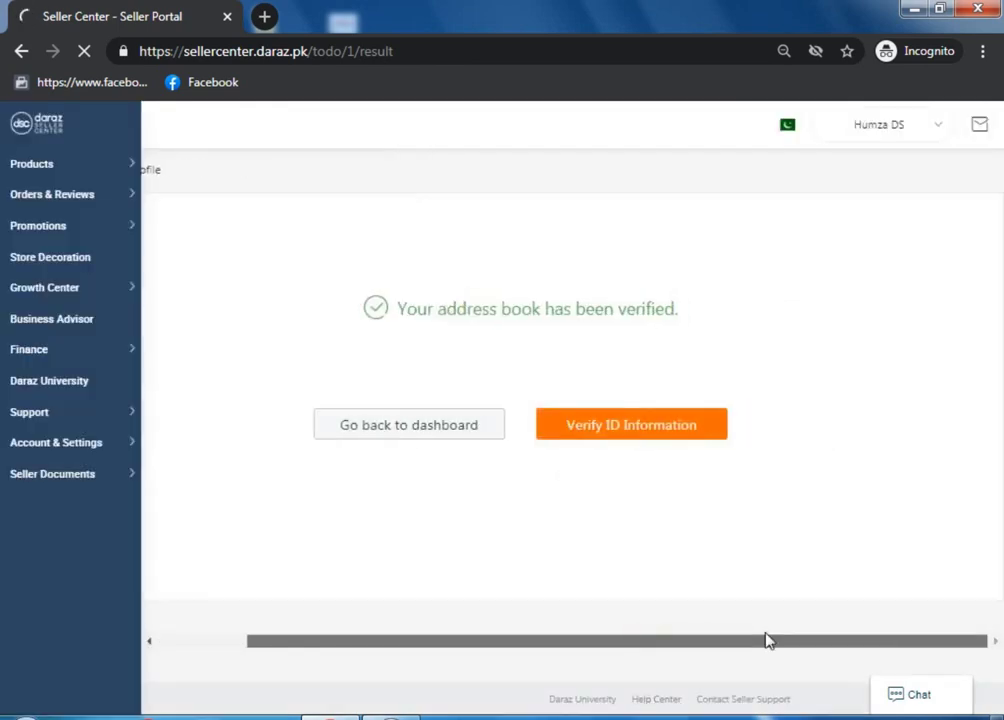
left_click(614, 439)
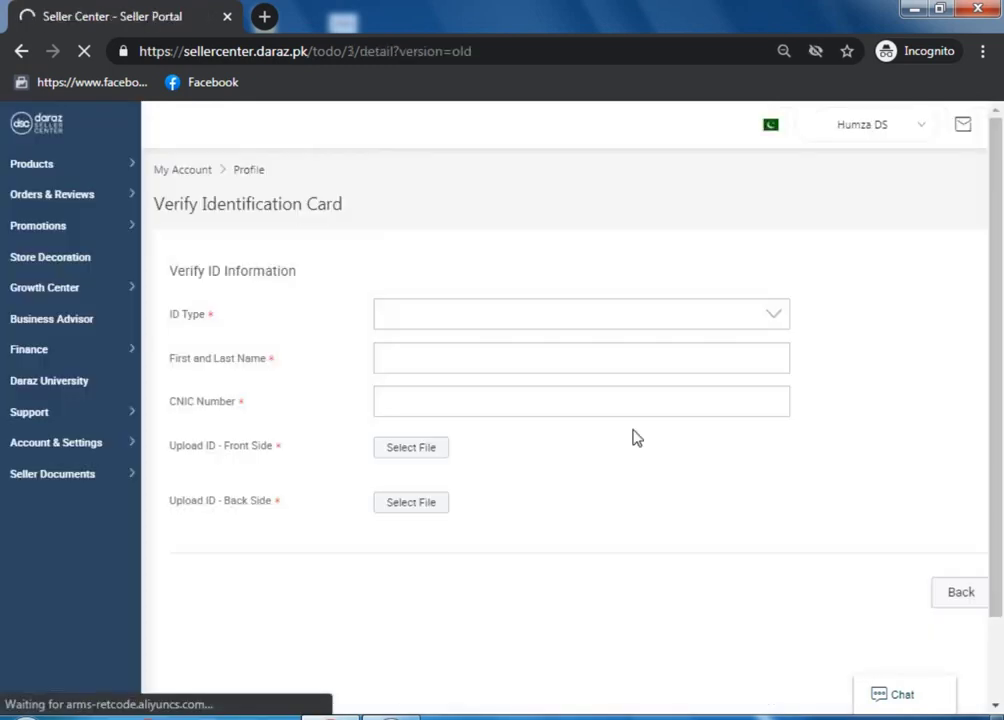
Select CNIC as the ID type, then enter the cardholder's full name and CNIC number
left_click(442, 316)
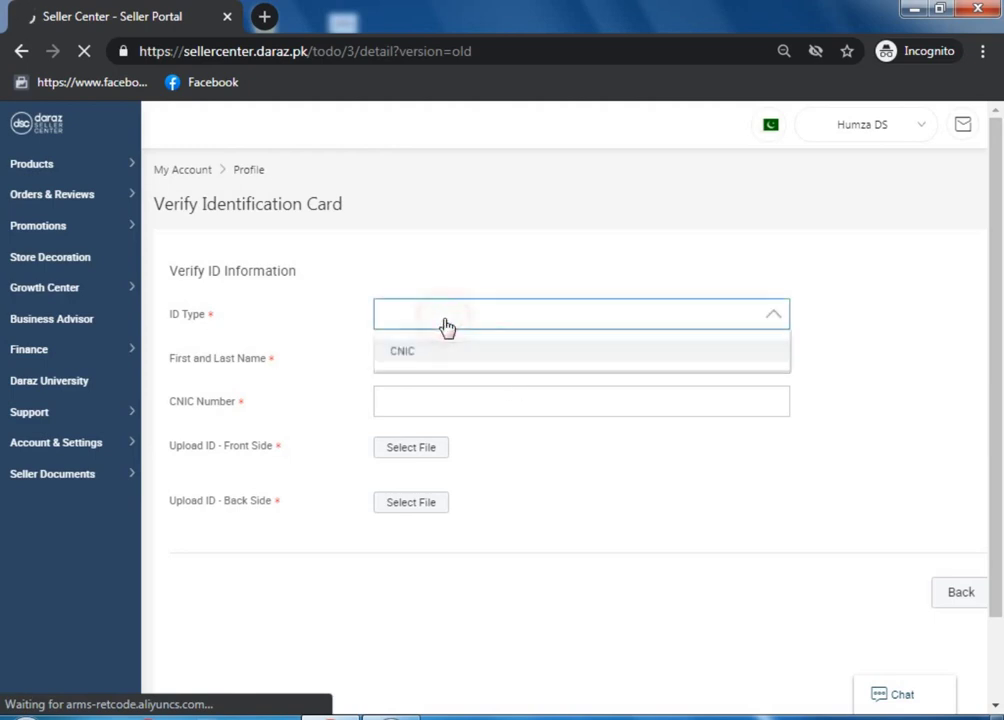
left_click(428, 354)
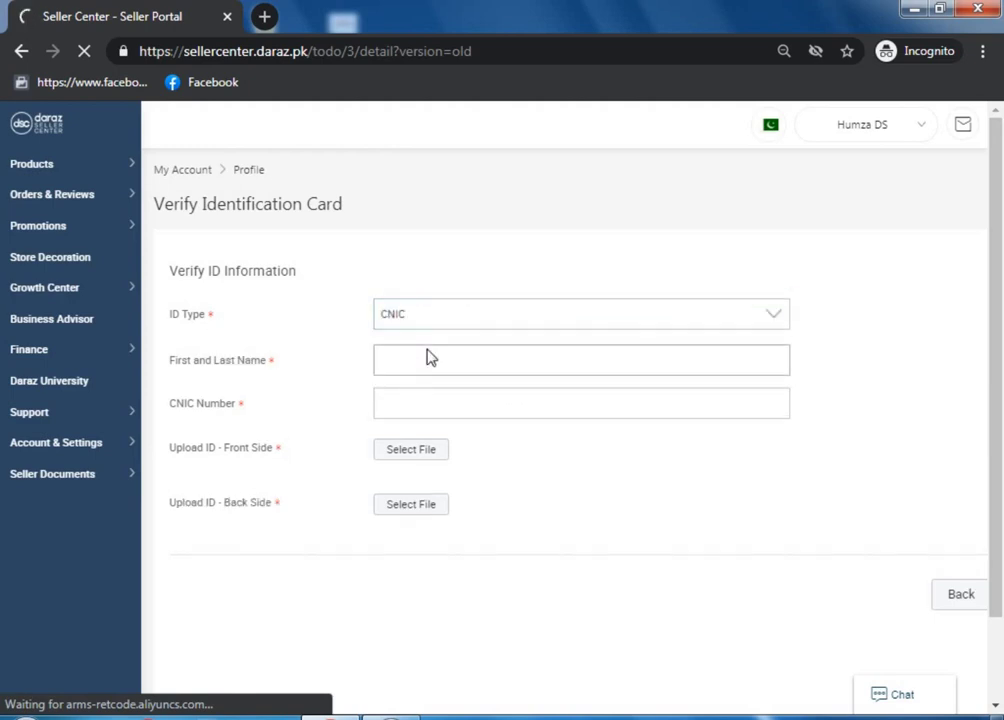
left_click(440, 371)
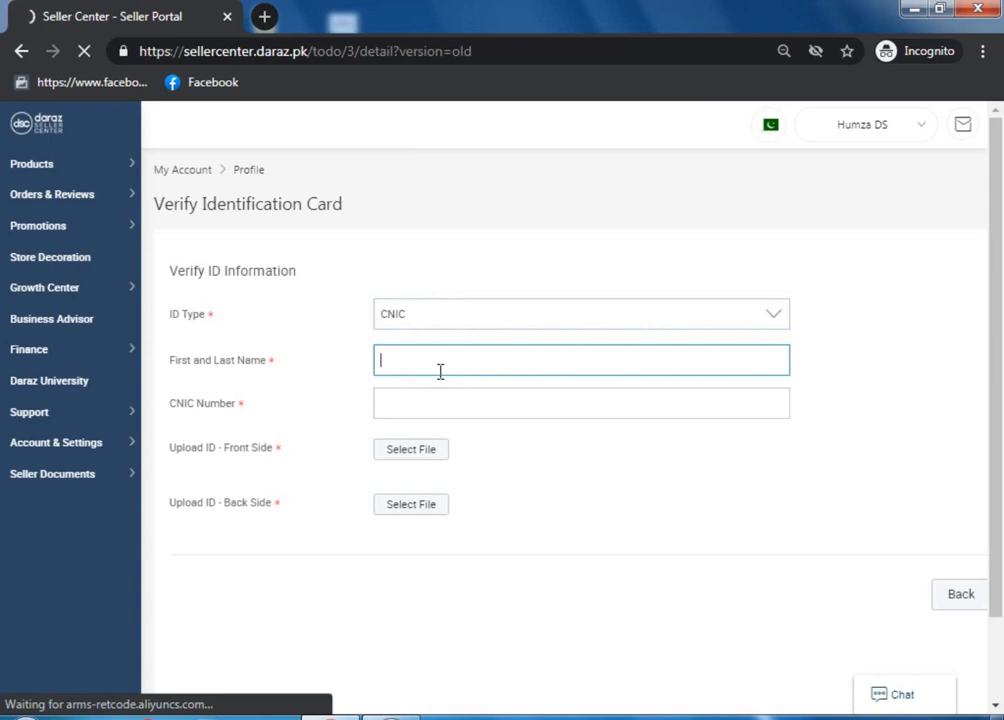
type("Syed A")
type("li")
key("BackSpace")
key("BackSpace")
key("BackSpace")
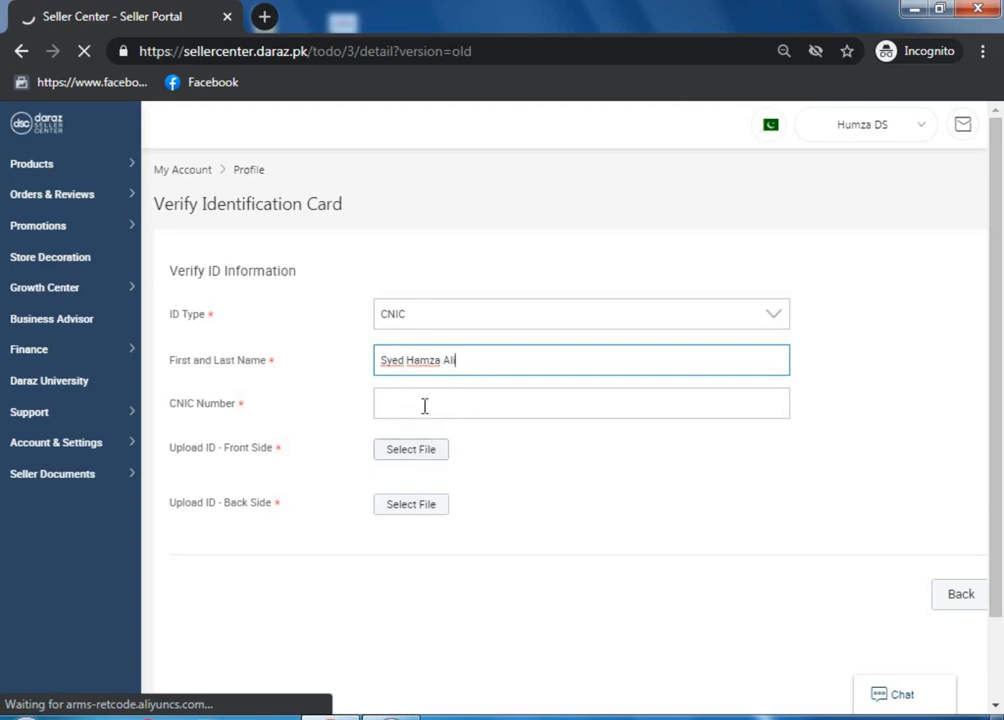
left_click(423, 404)
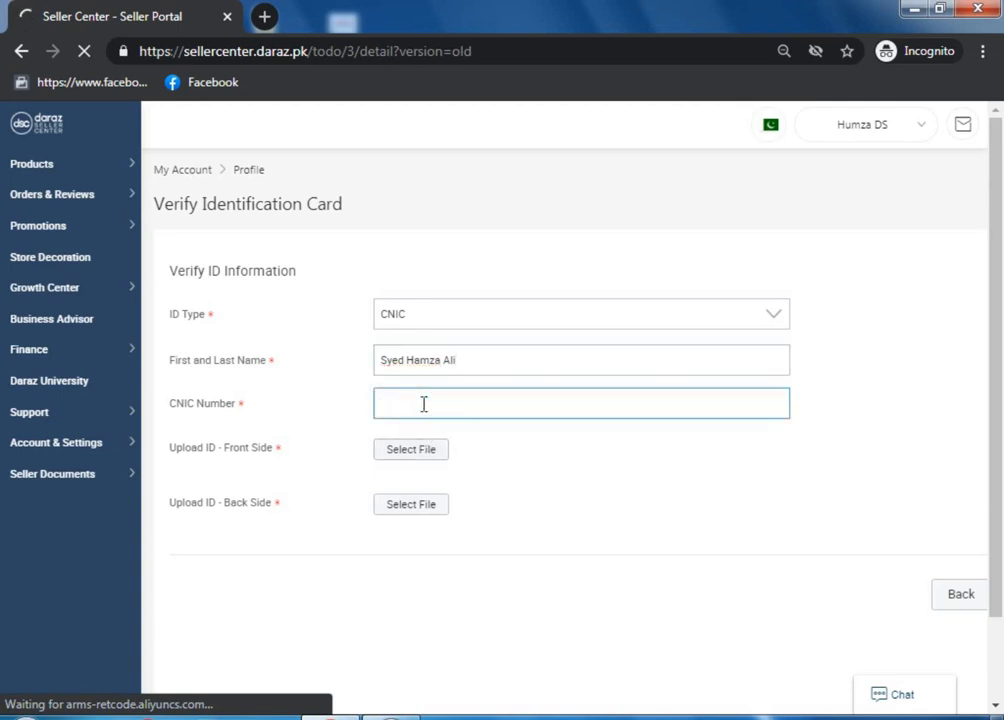
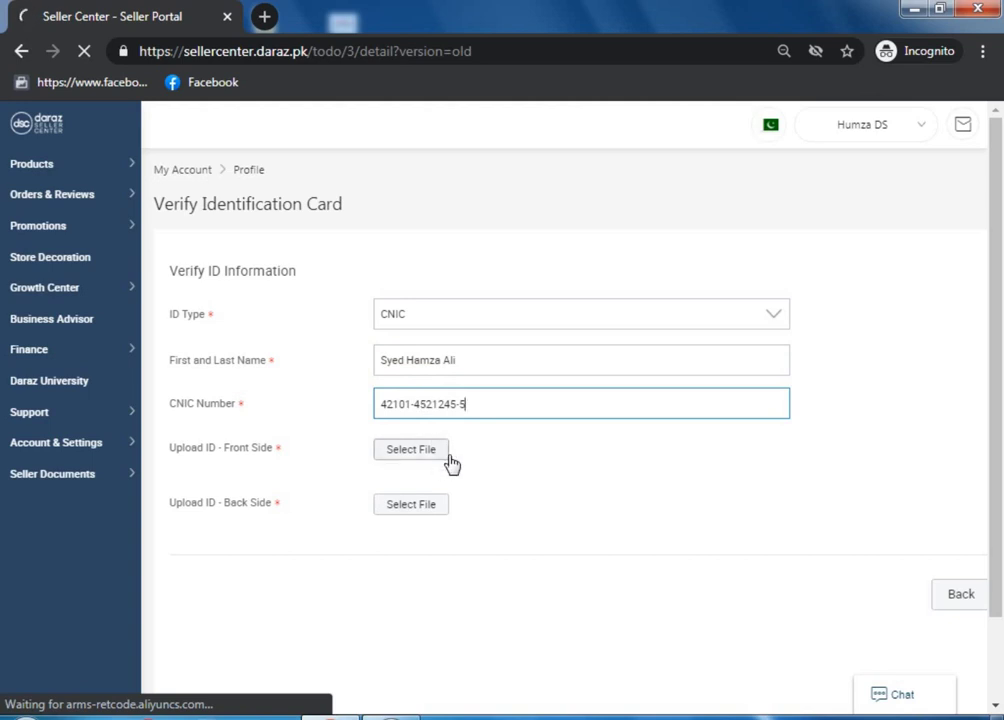
Upload download.png for the front and back ID sides and submit for verification
left_click_drag(229, 455, 280, 461)
left_click(229, 508)
left_click_drag(229, 508, 264, 513)
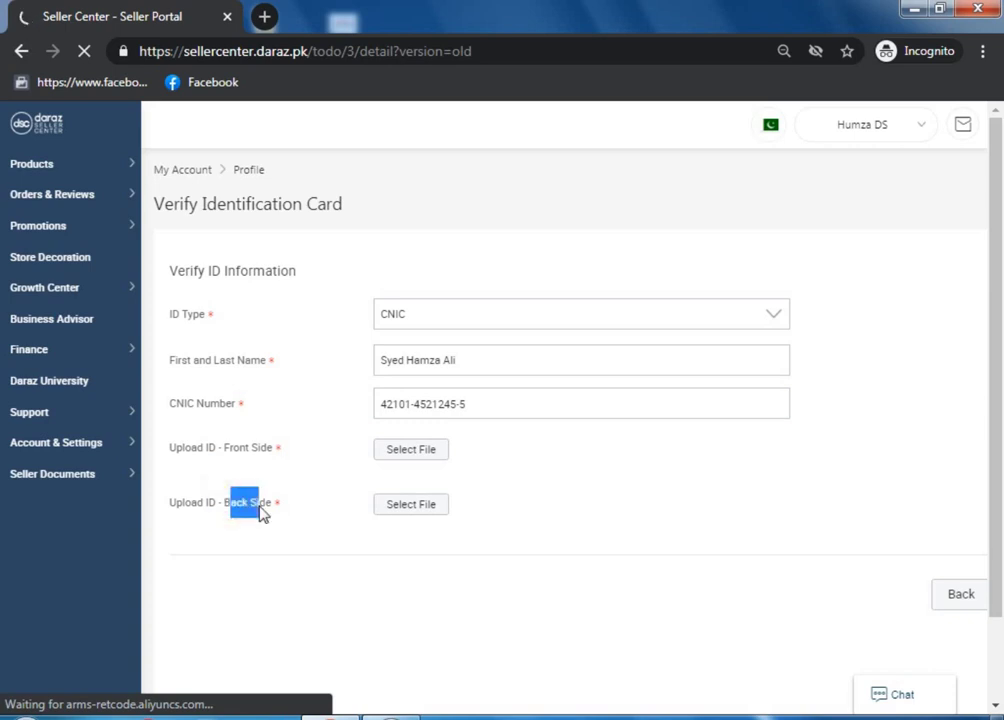
left_click(307, 475)
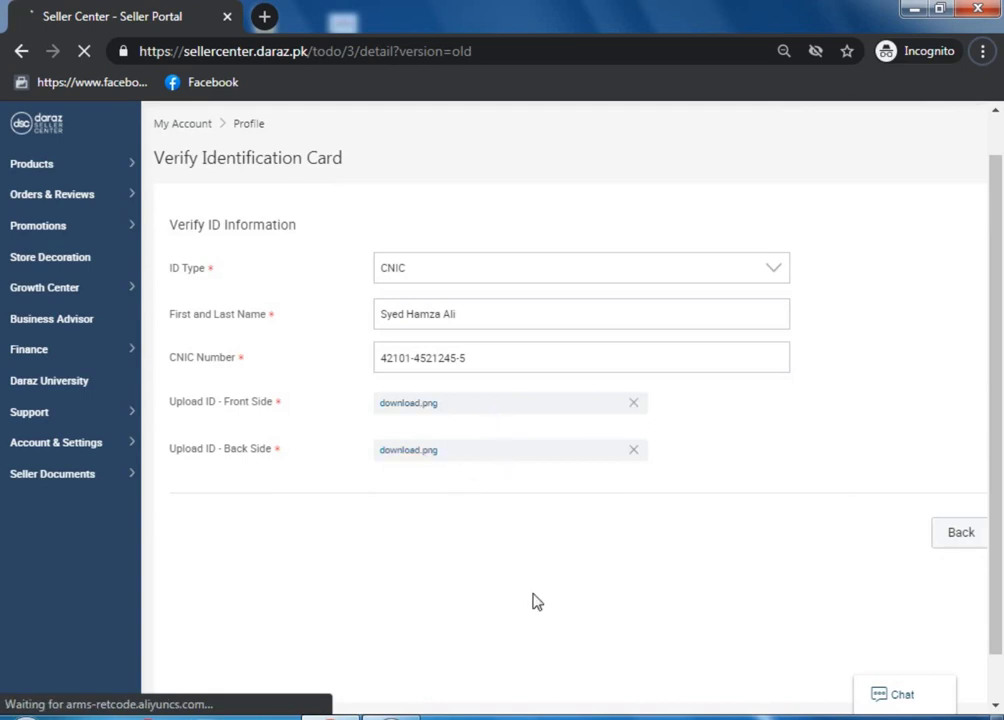
left_click_drag(988, 450, 988, 497)
left_click_drag(692, 672, 836, 667)
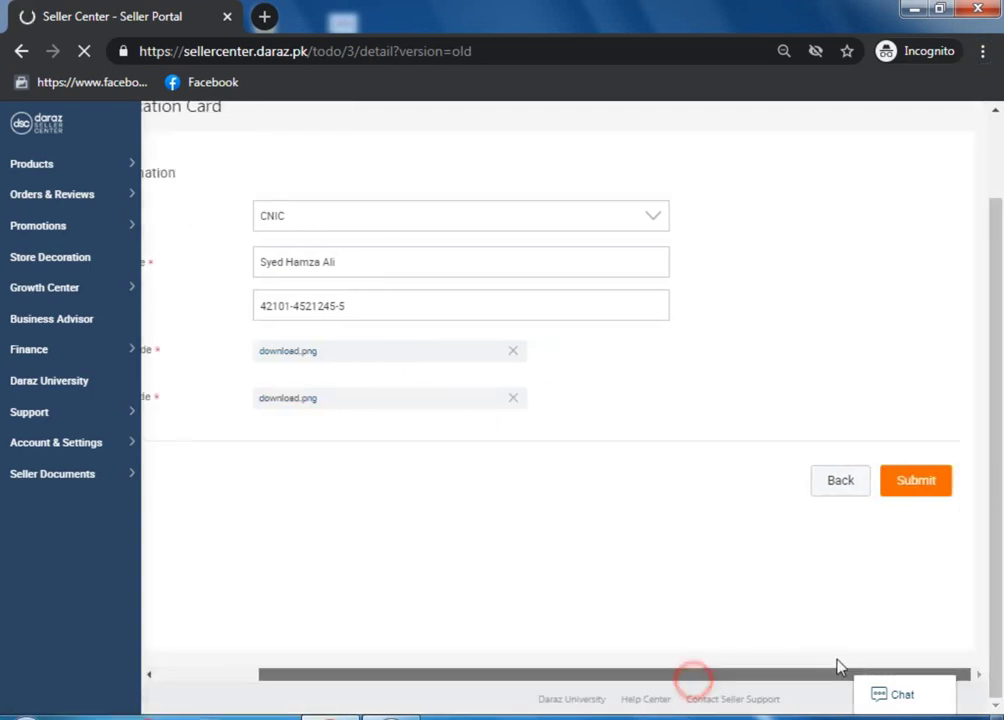
left_click(906, 488)
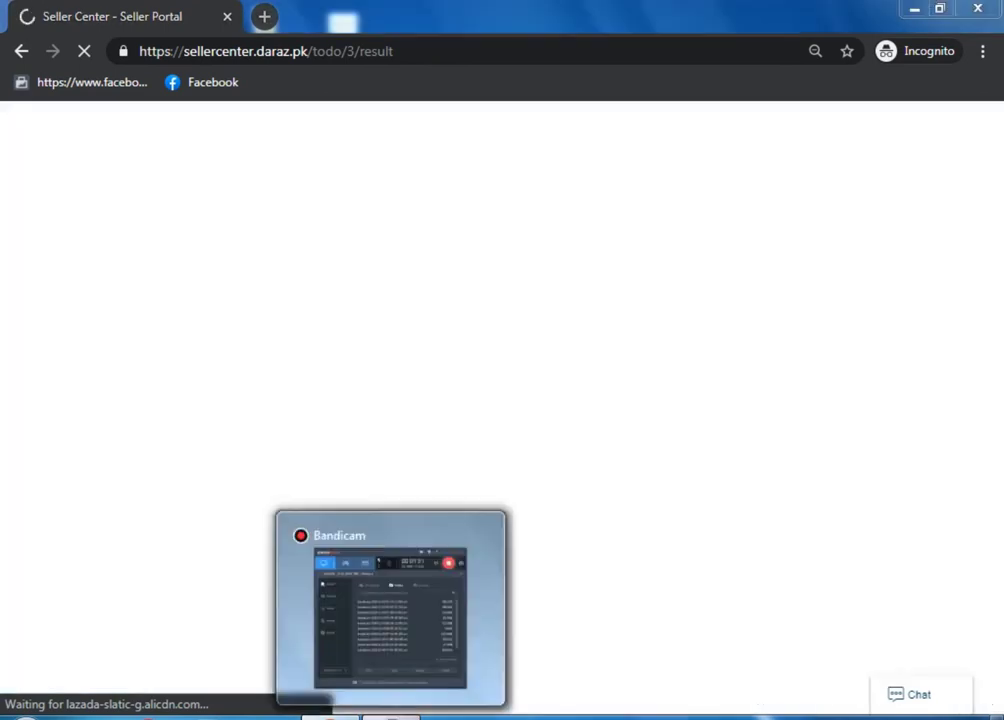
left_click(390, 716)
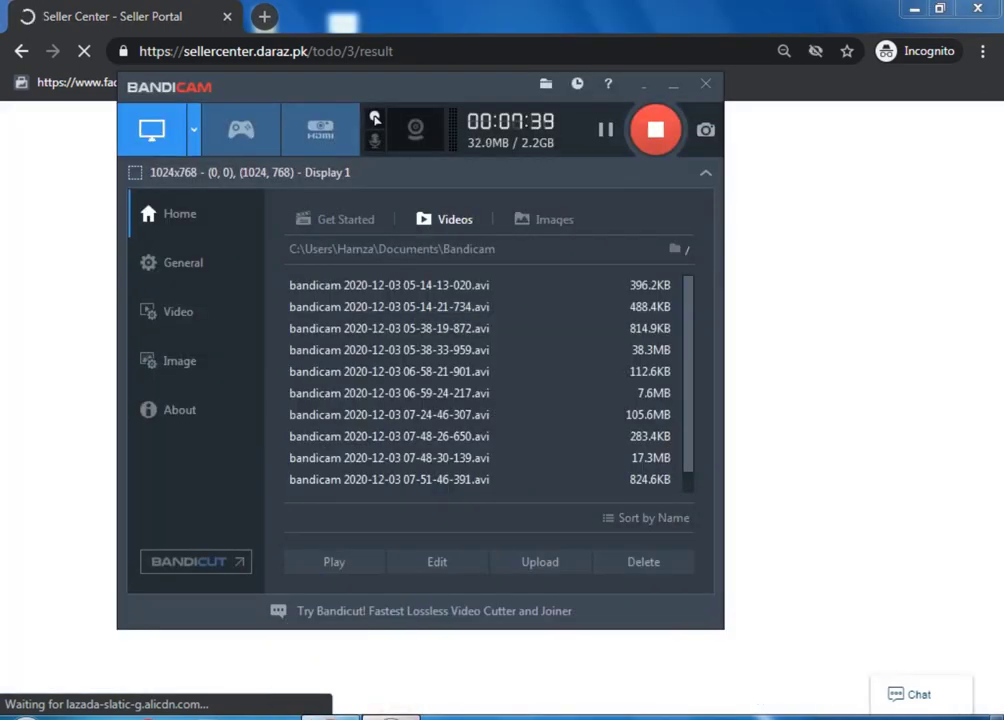
left_click(390, 716)
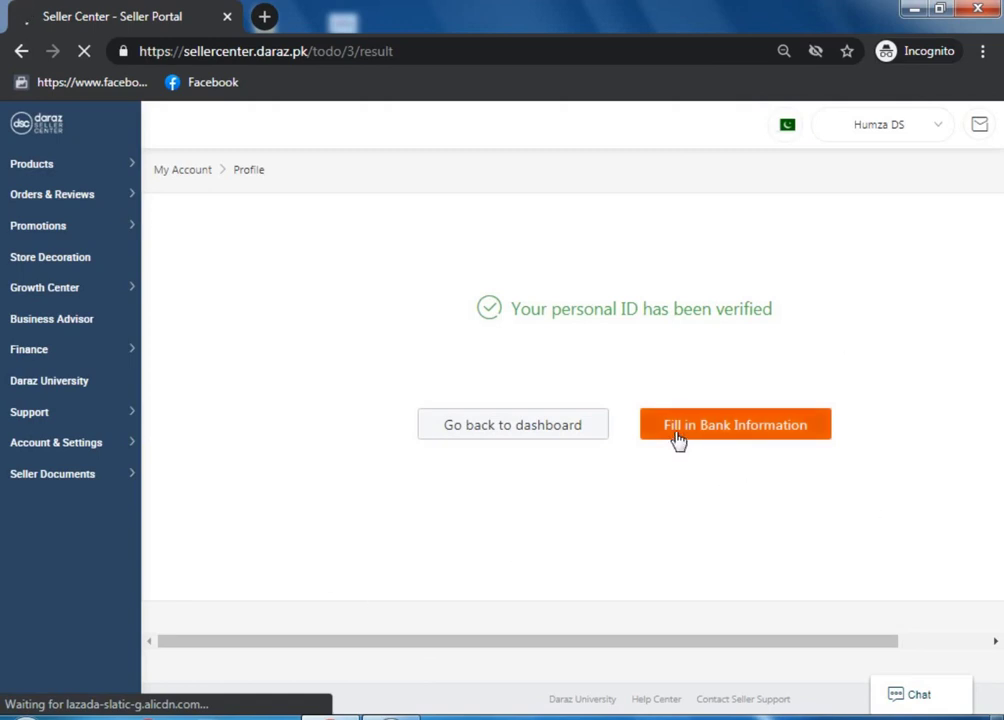
Go to the Verify Bank Account form via 'Fill in Bank Information'
left_click(745, 428)
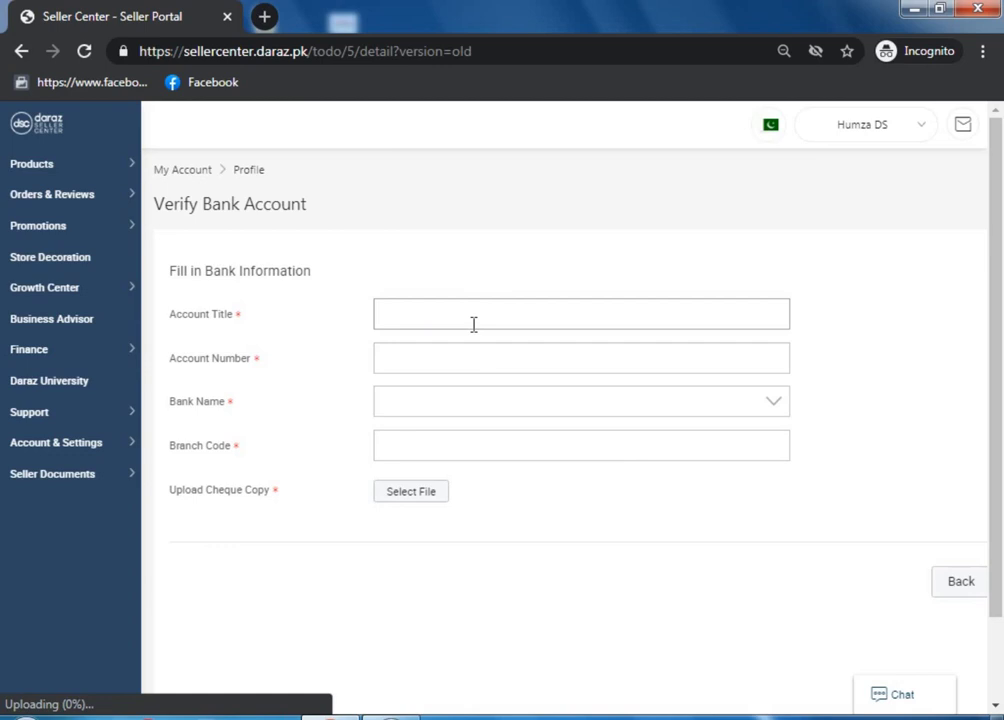
Enter the account holder's name as the Account Title, fixing typing mistakes along the way
left_click(459, 355)
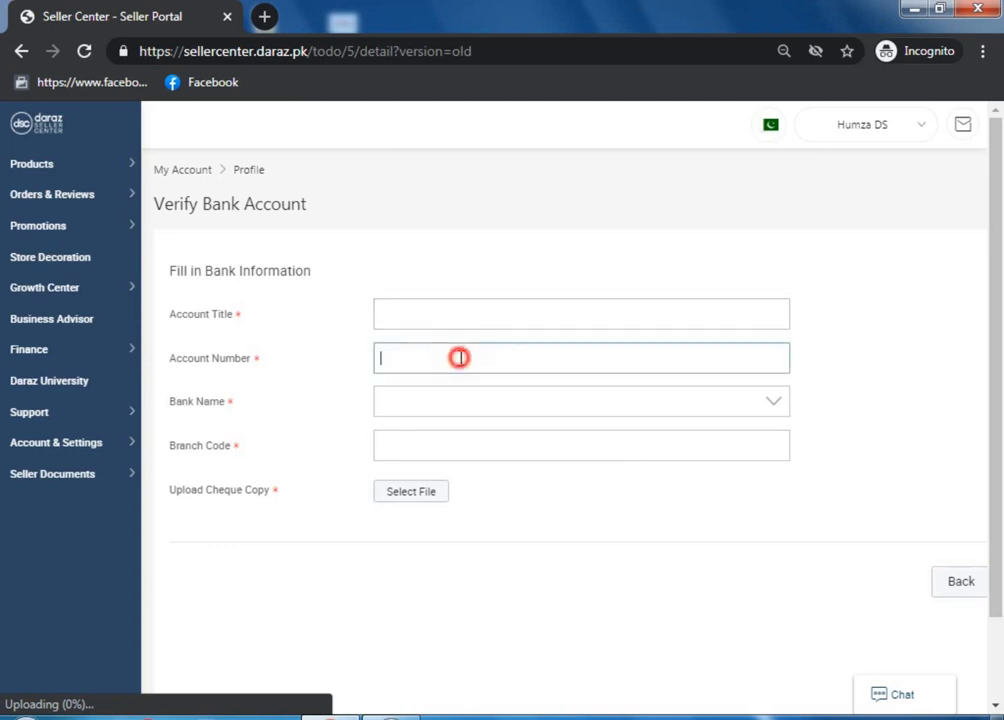
left_click(427, 403)
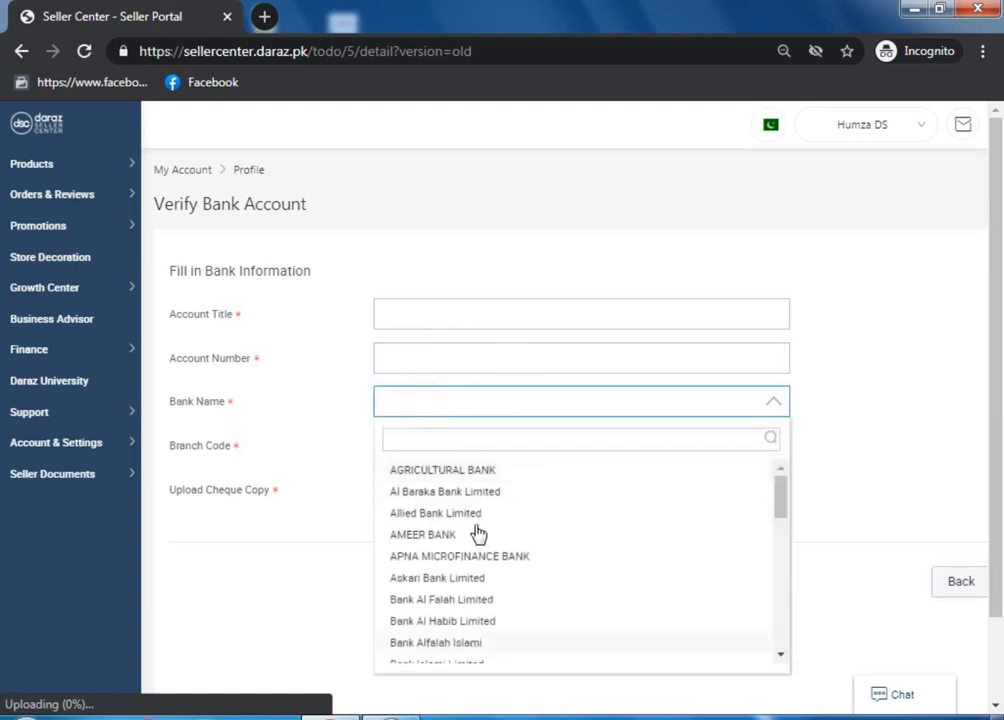
left_click(411, 304)
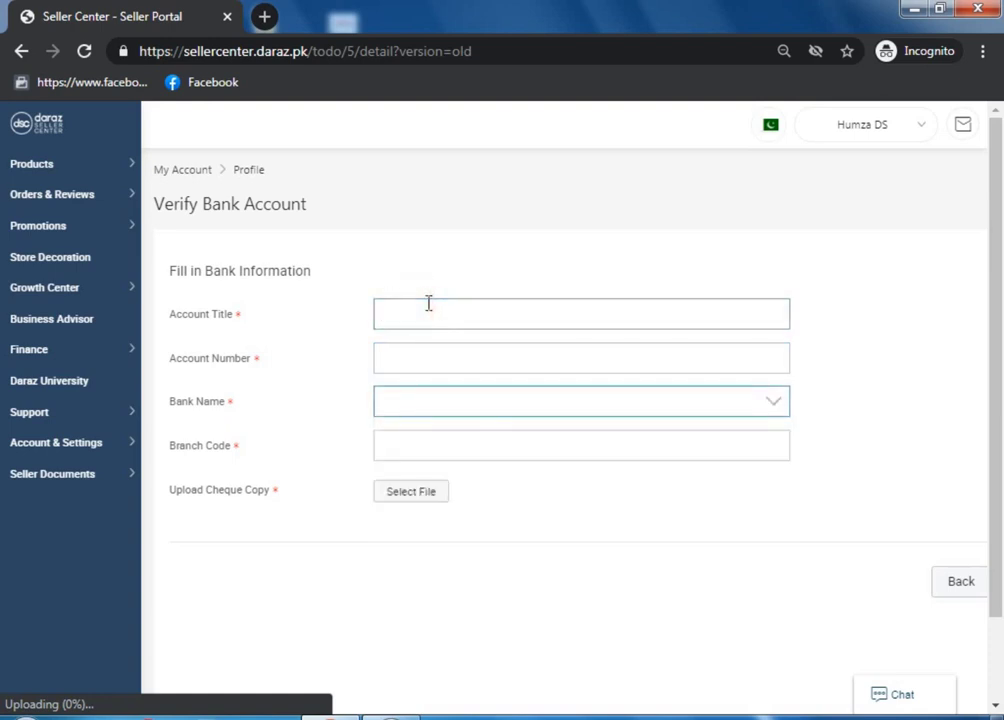
left_click(428, 303)
type("Syed")
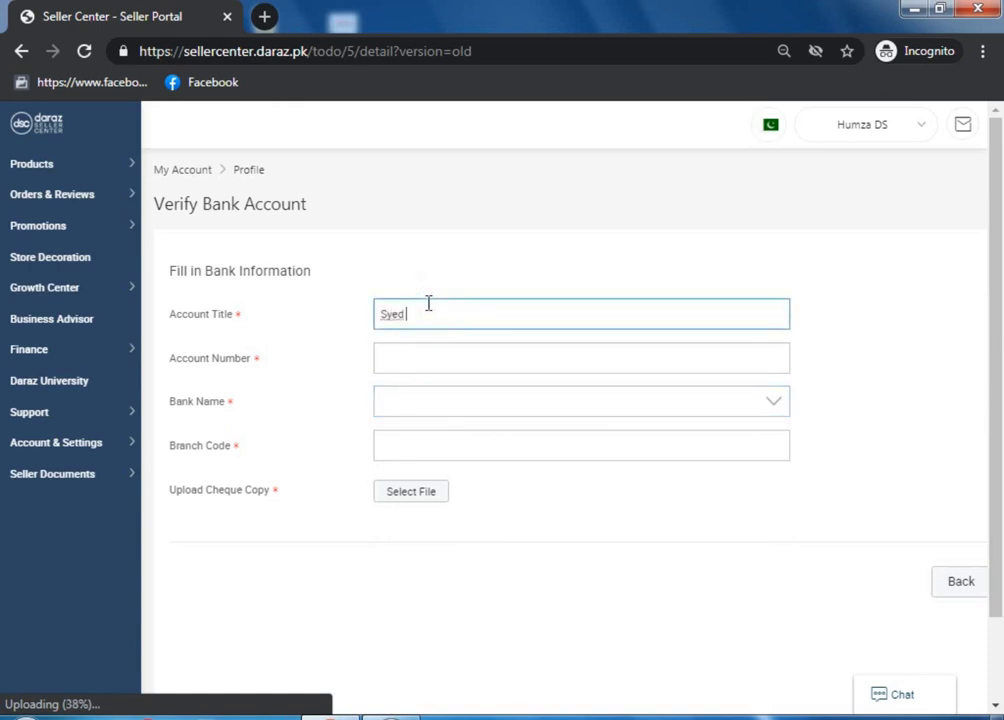
type(" Am")
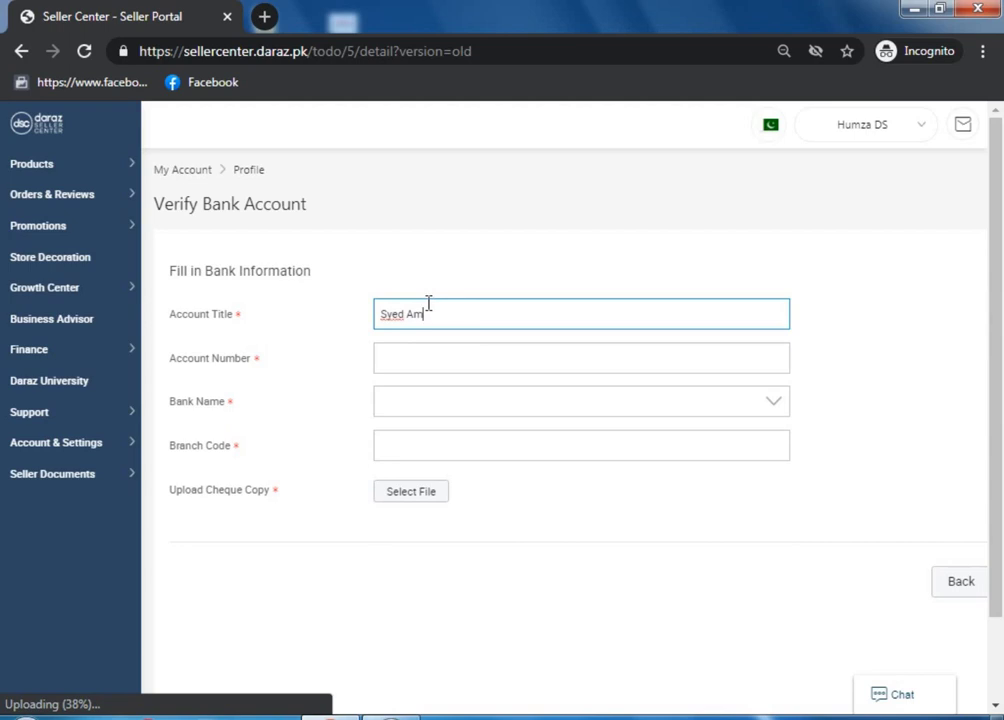
key("BackSpace")
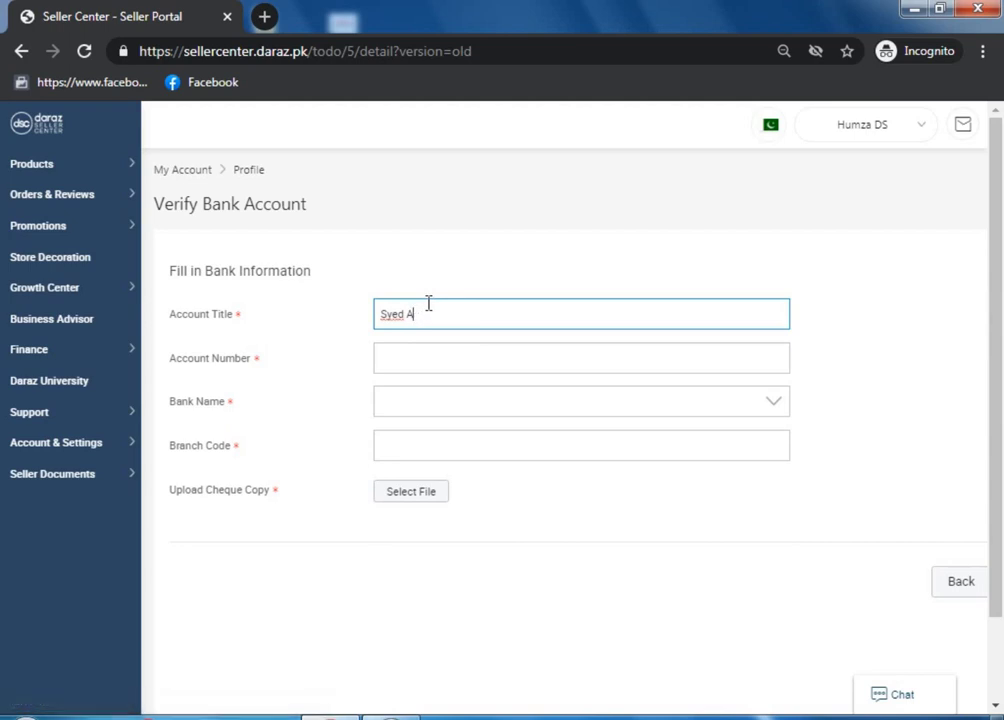
type("li")
key("BackSpace")
type("A")
key("BackSpace")
key("BackSpace")
Enter the bank account number, choose Bank Al Falah Limited, and set branch code 0569
left_click(428, 351)
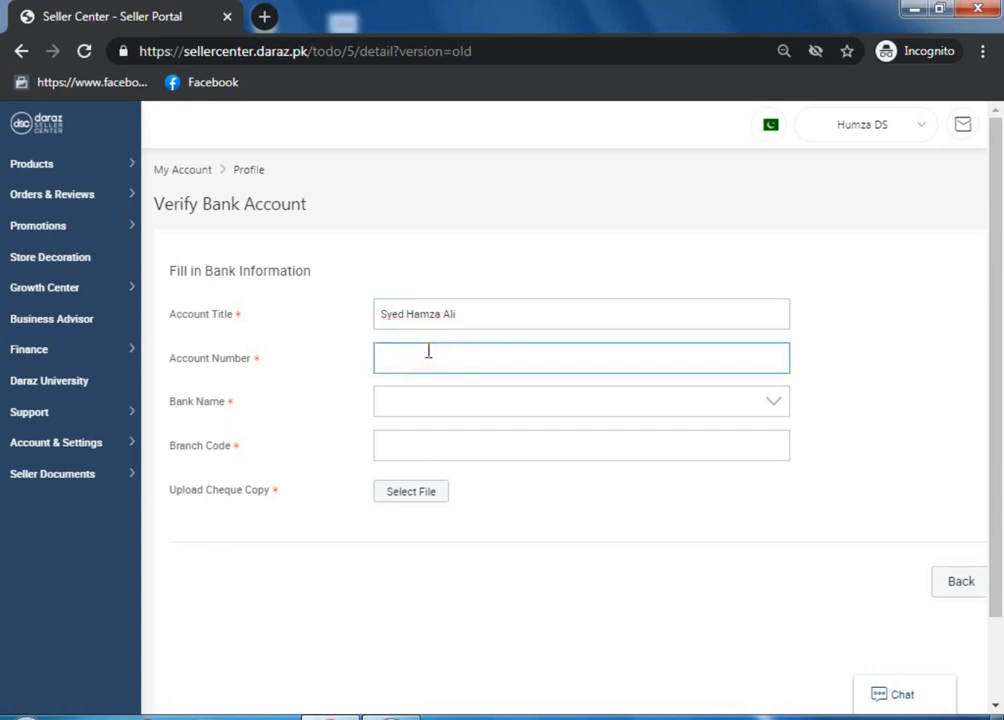
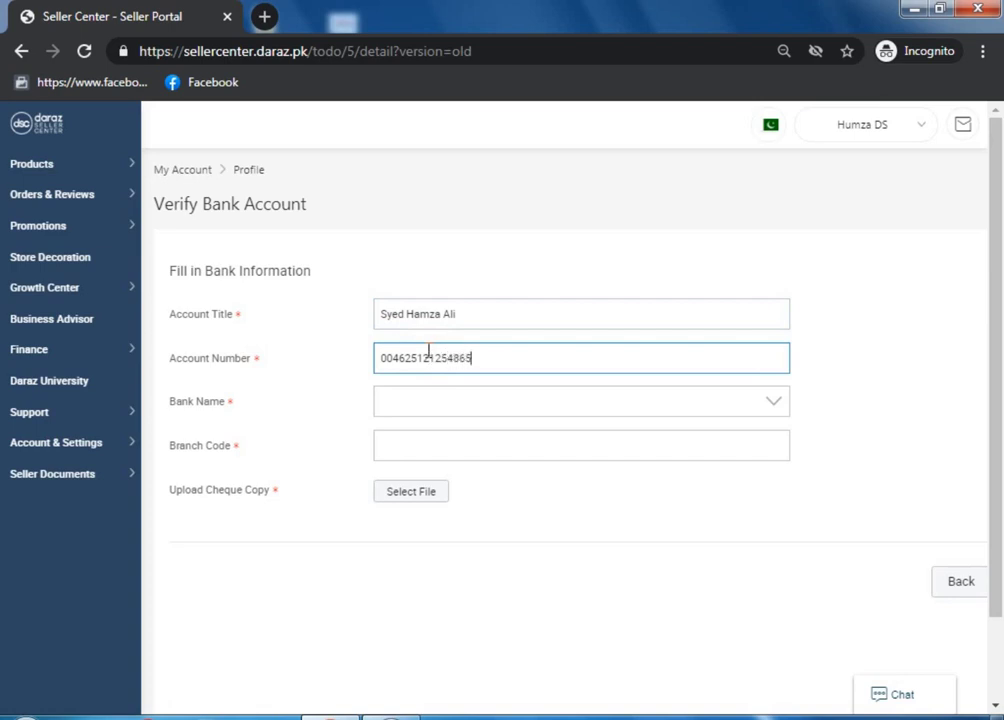
left_click(460, 405)
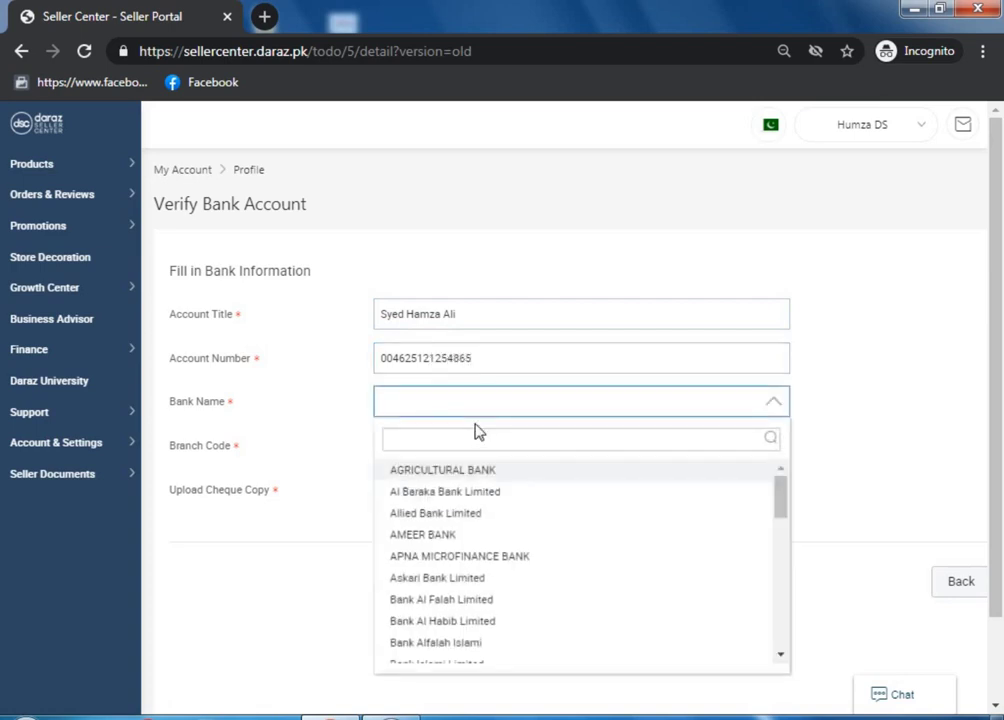
left_click(464, 600)
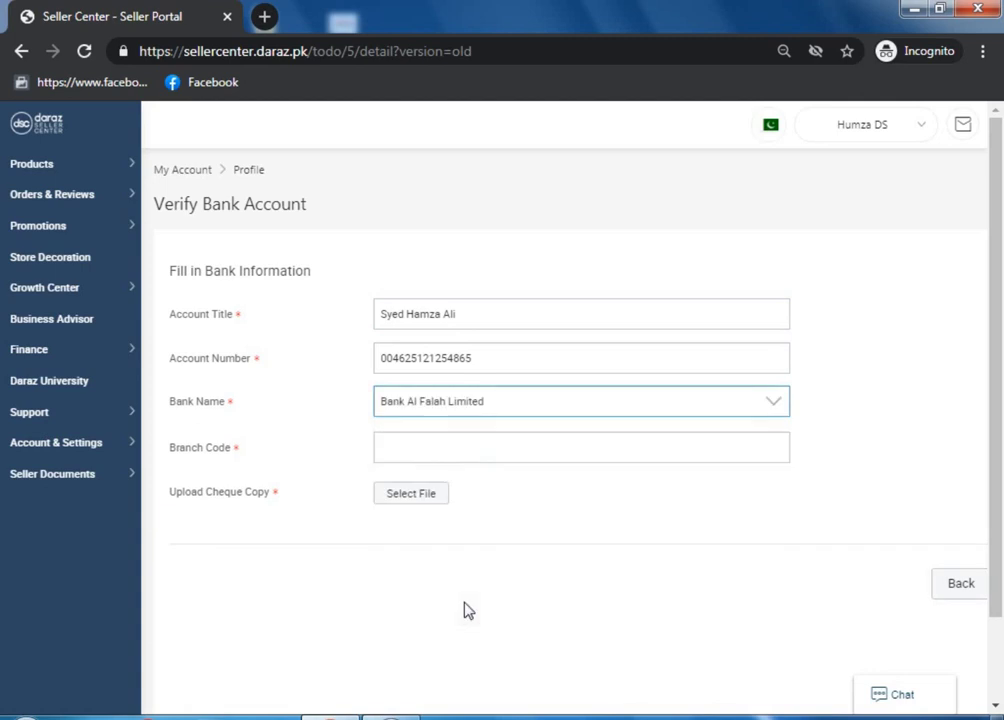
left_click(420, 450)
type("0")
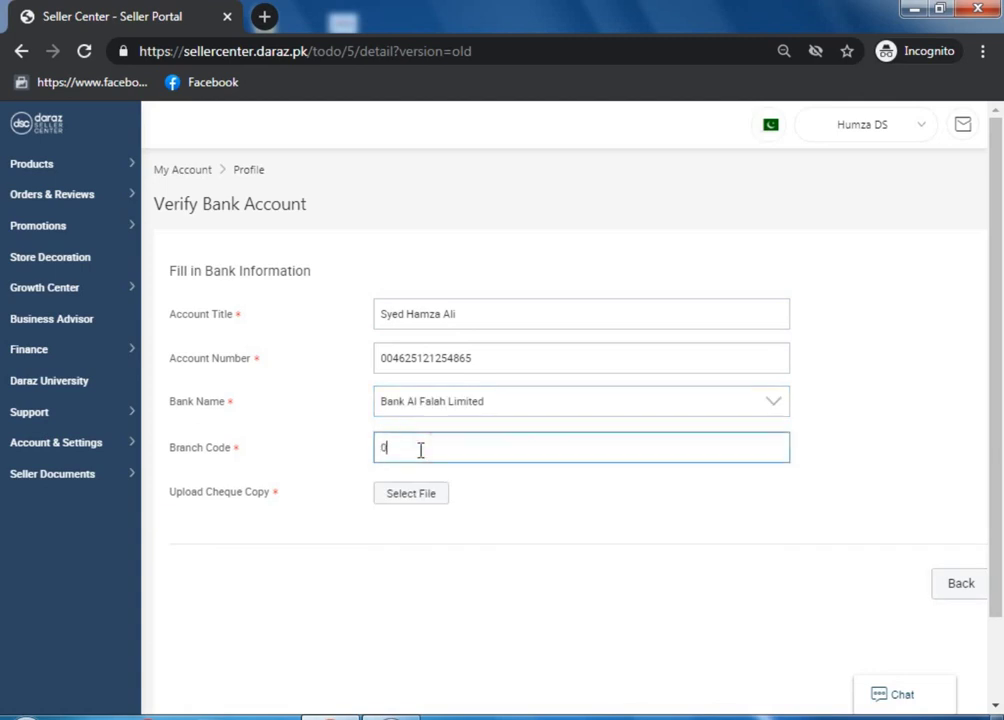
type("569")
left_click(545, 562)
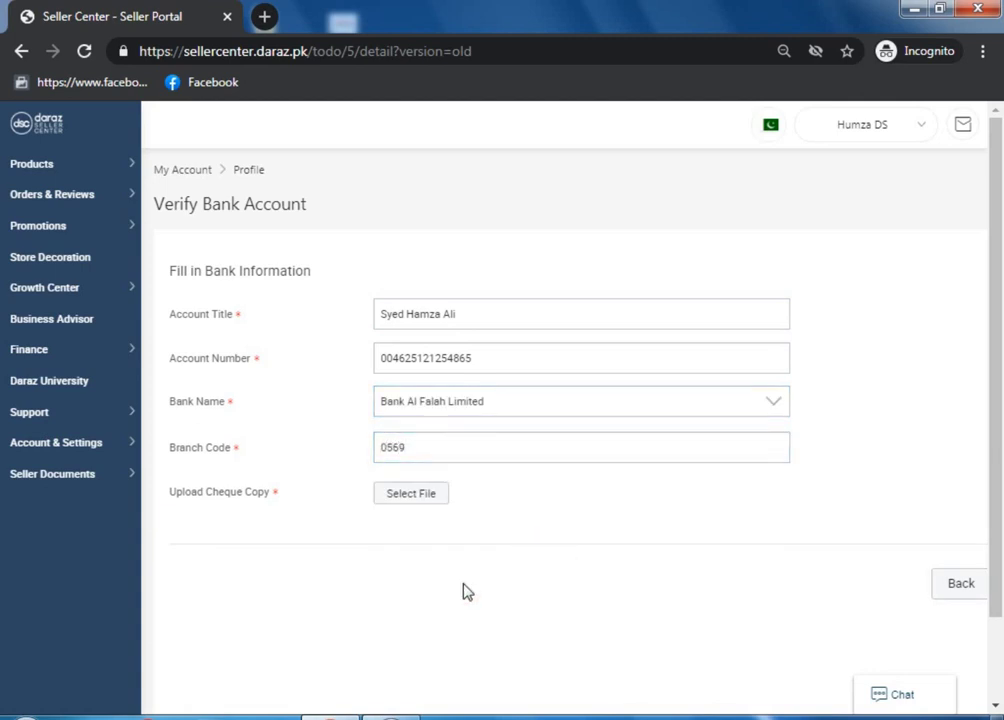
triple_click(202, 497)
Upload download.png through Select File beside Upload Cheque Copy
left_click(258, 502)
left_click(409, 493)
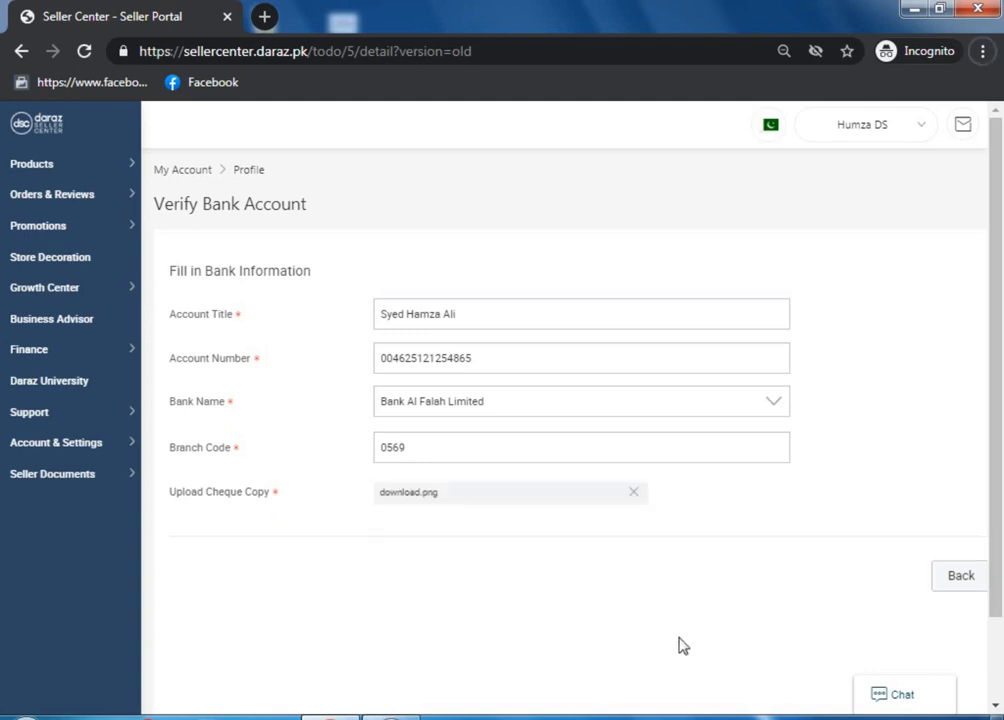
left_click_drag(993, 514, 1002, 597)
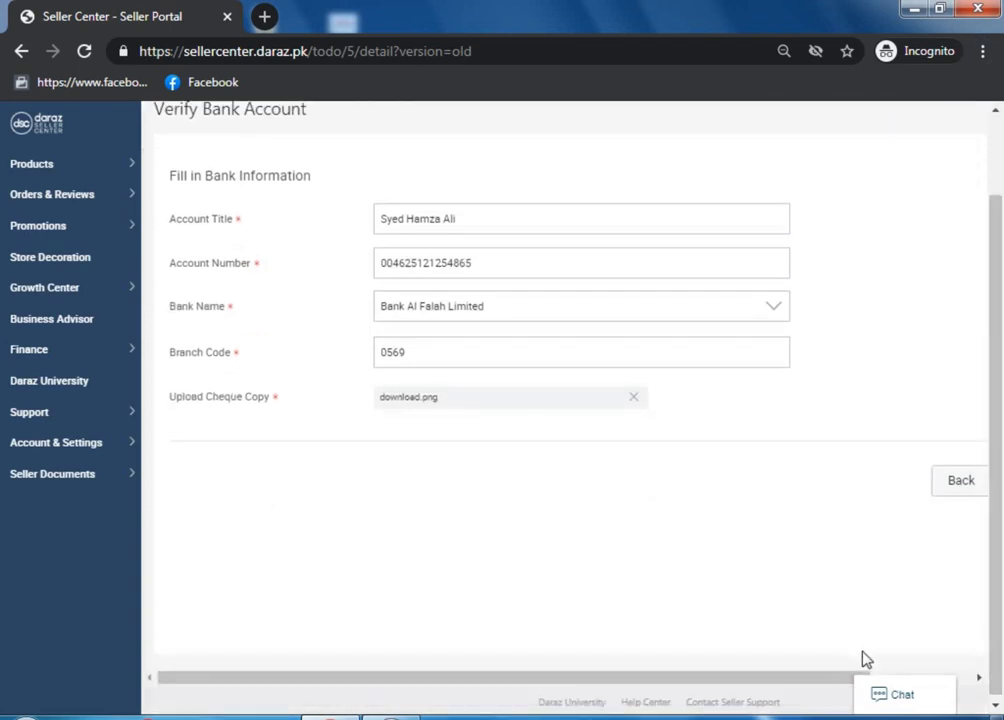
Submit the completed Verify Bank Account form, then move on to the packaging material task
left_click_drag(780, 675, 890, 675)
left_click(910, 481)
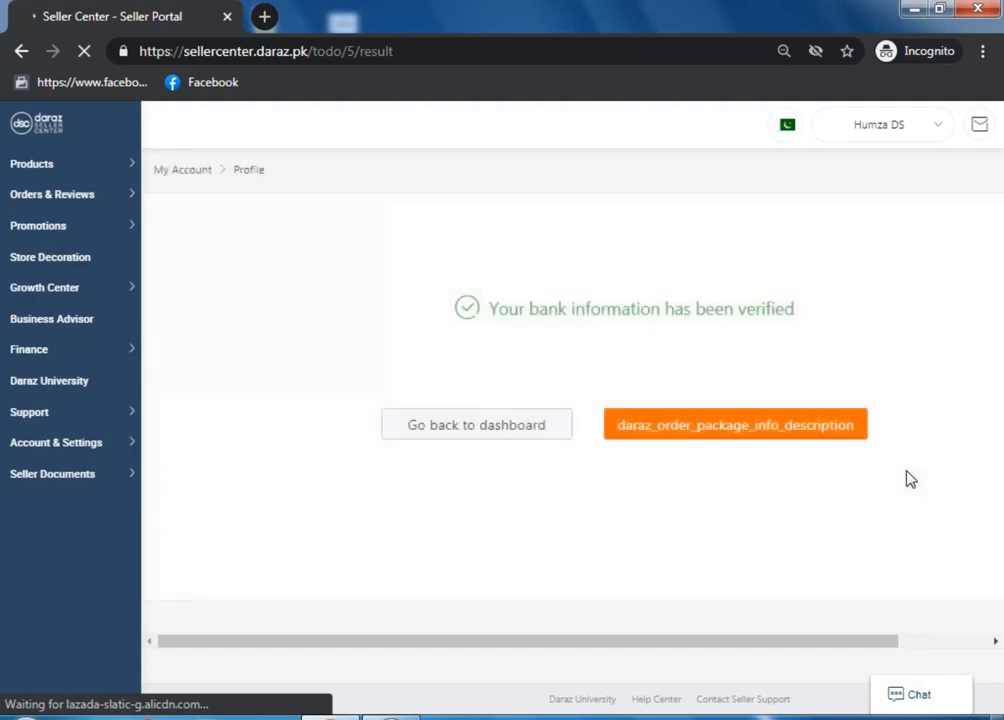
left_click(735, 639)
left_click_drag(735, 645, 688, 601)
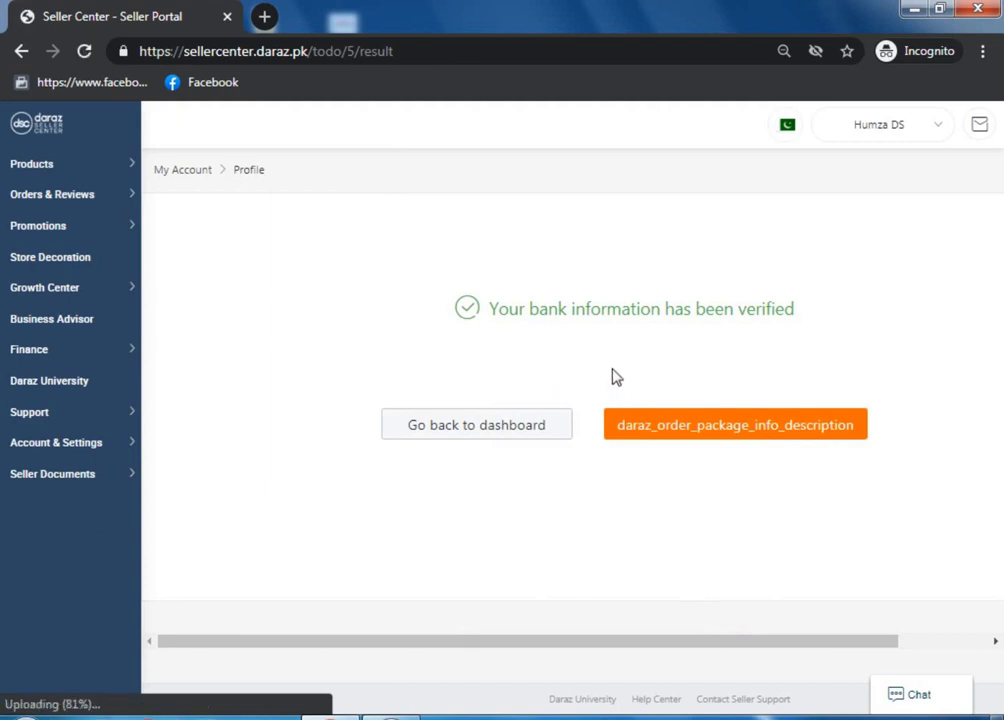
left_click(667, 437)
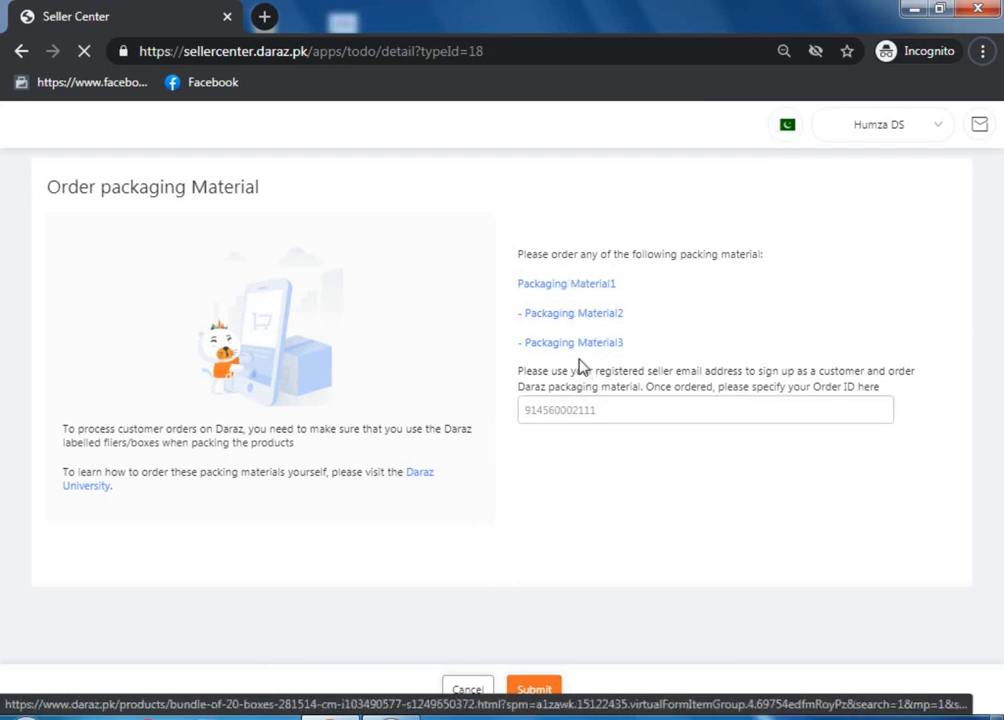
Open Packaging Material1, 2 and 3 in new tabs and view the Packaging Materials store
right_click(587, 287)
left_click(622, 300)
right_click(592, 315)
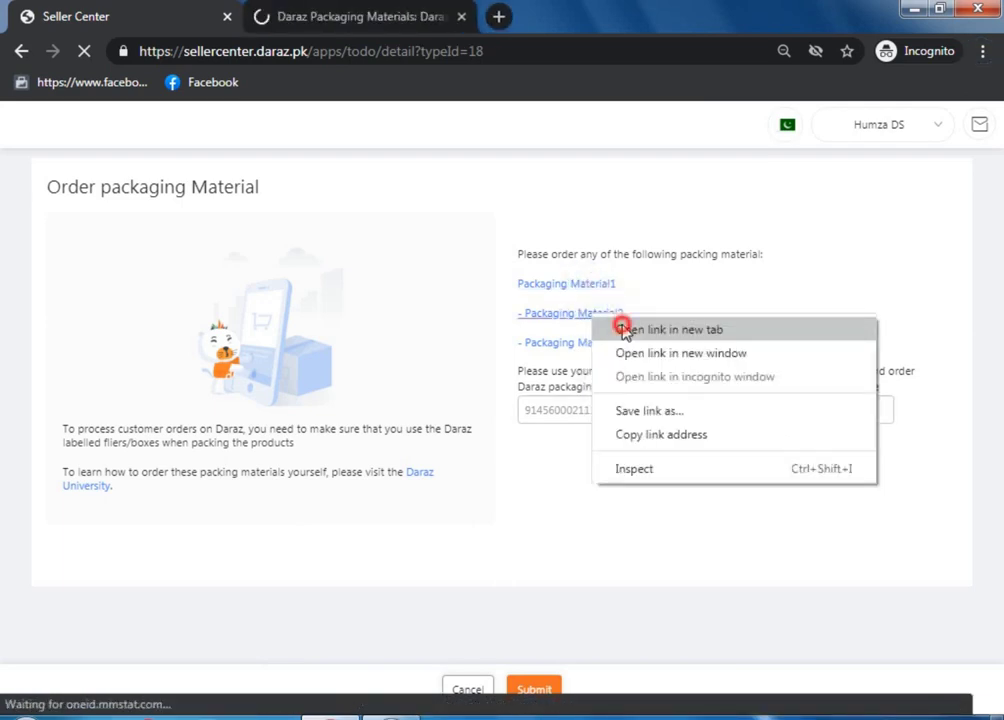
left_click(623, 328)
right_click(577, 345)
left_click(628, 353)
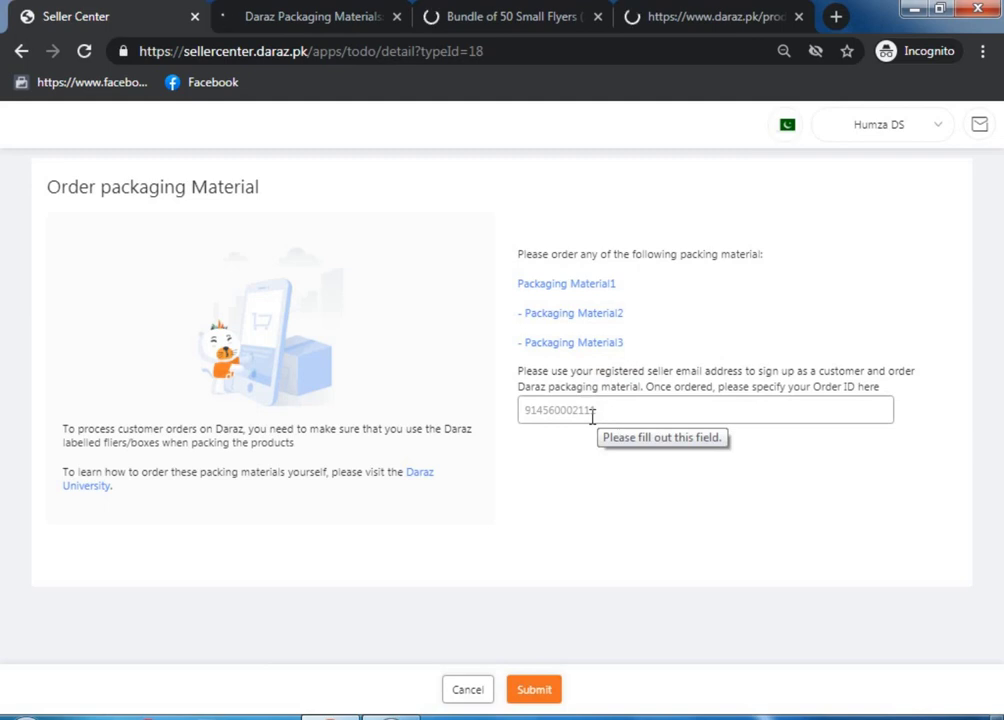
left_click(314, 16)
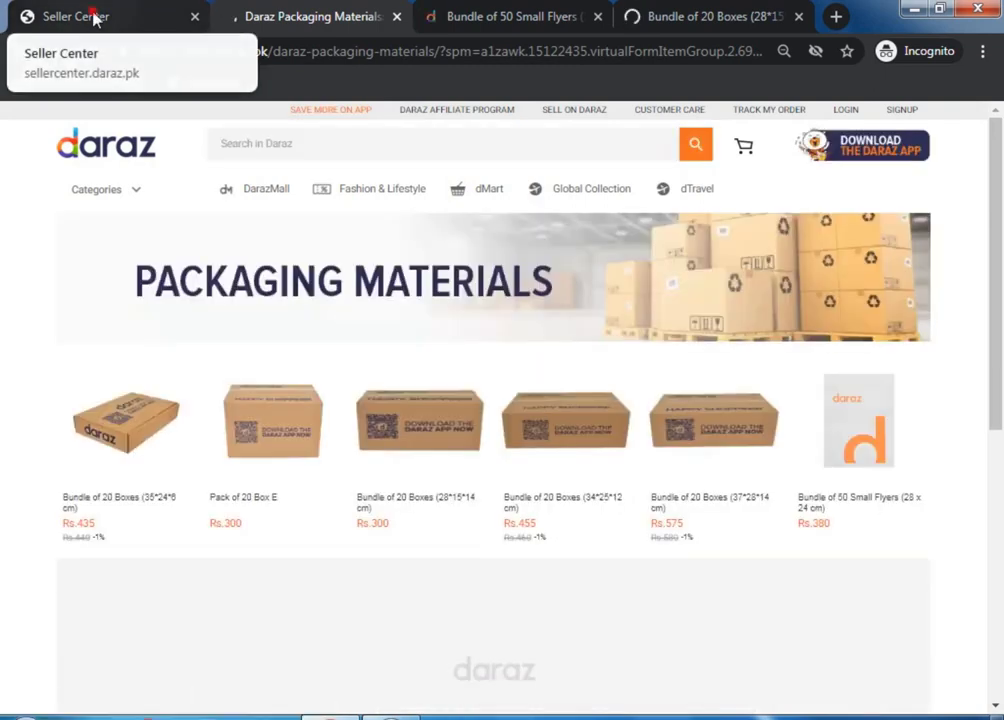
Compare the Order packaging Material task with the Packaging Materials store listing
left_click(91, 17)
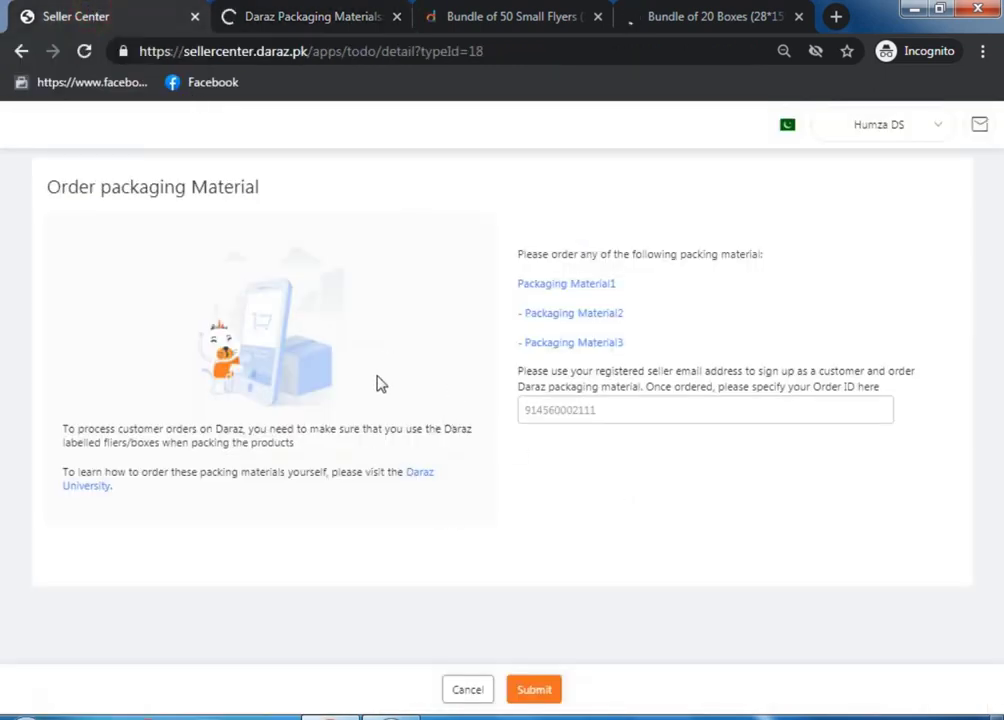
left_click(289, 19)
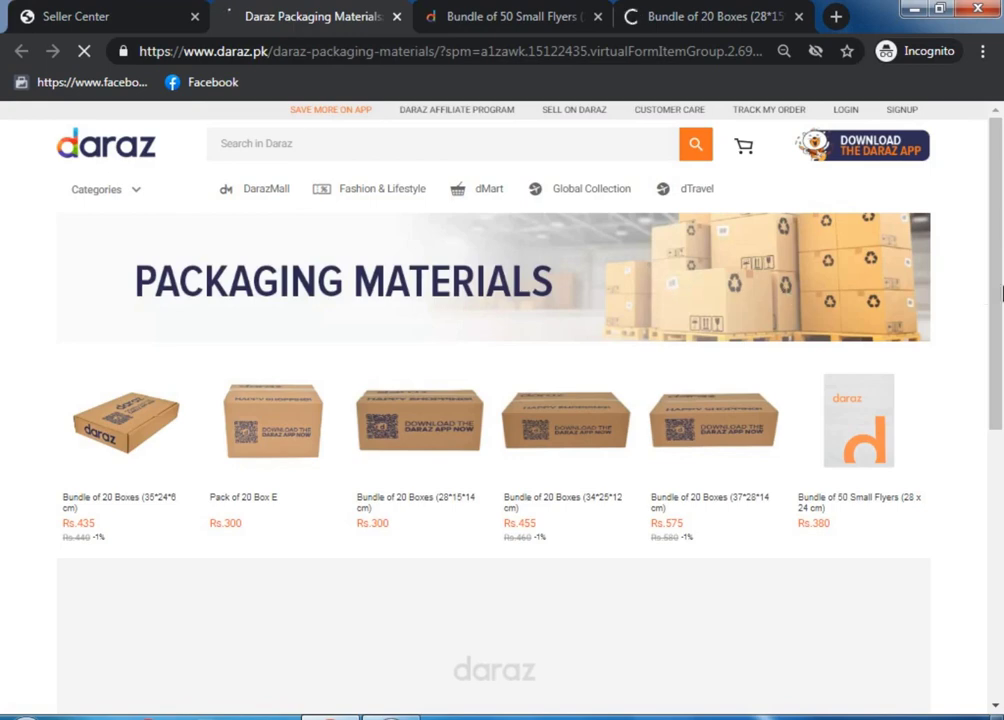
left_click_drag(998, 257, 1000, 237)
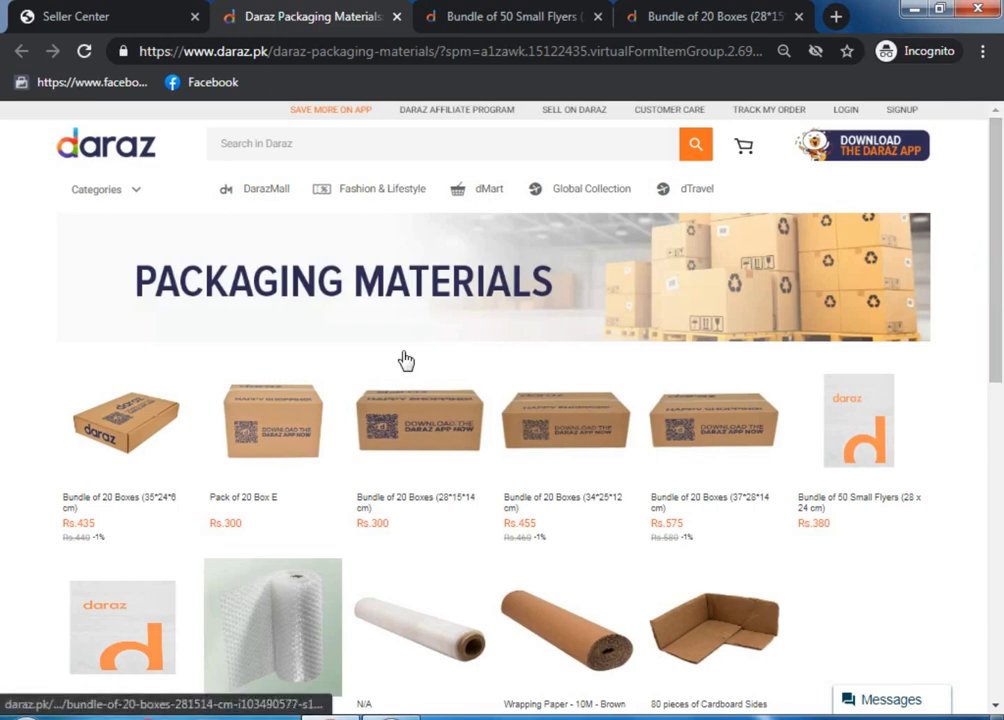
left_click_drag(999, 247, 1000, 260)
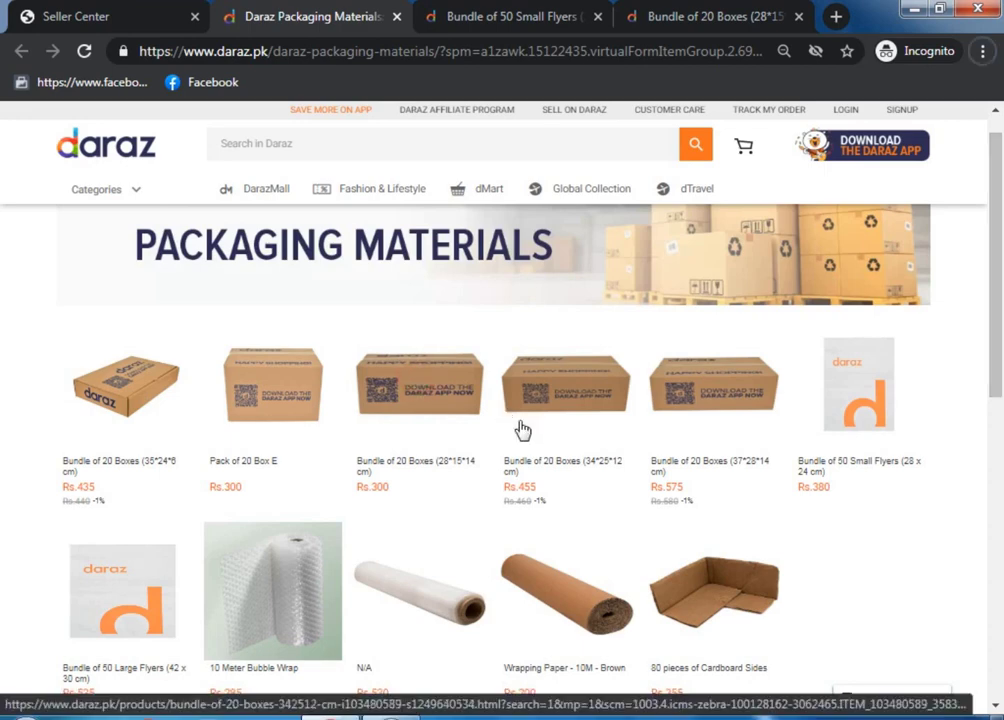
View, then close, the Bundle of 50 Small Flyers and Bundle of 20 Boxes product pages
left_click(512, 16)
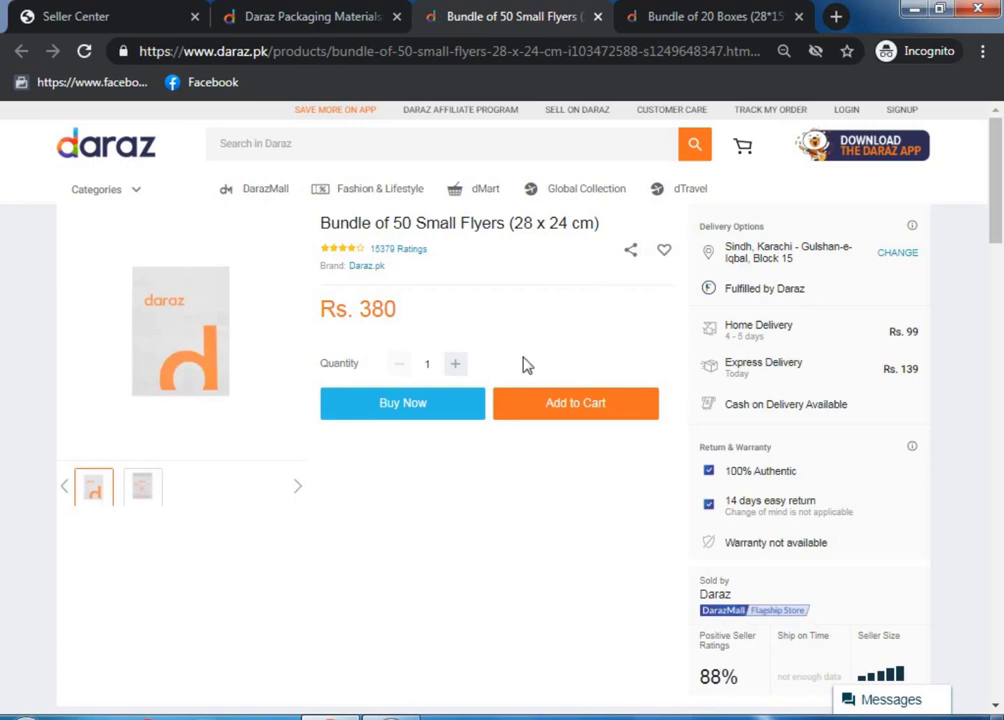
left_click(634, 18)
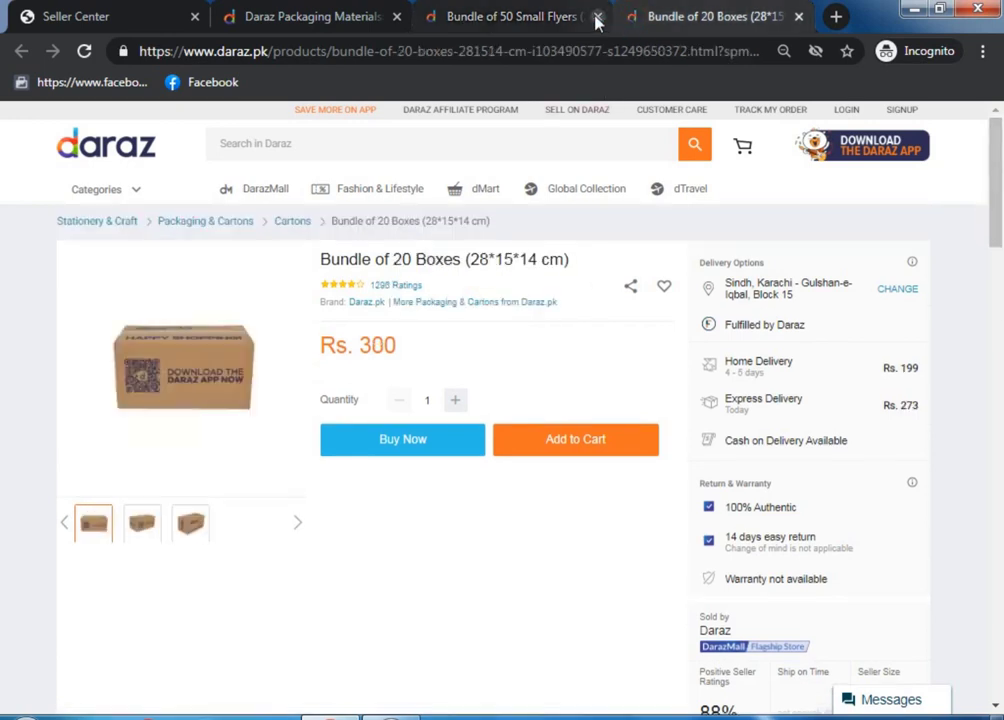
left_click(597, 16)
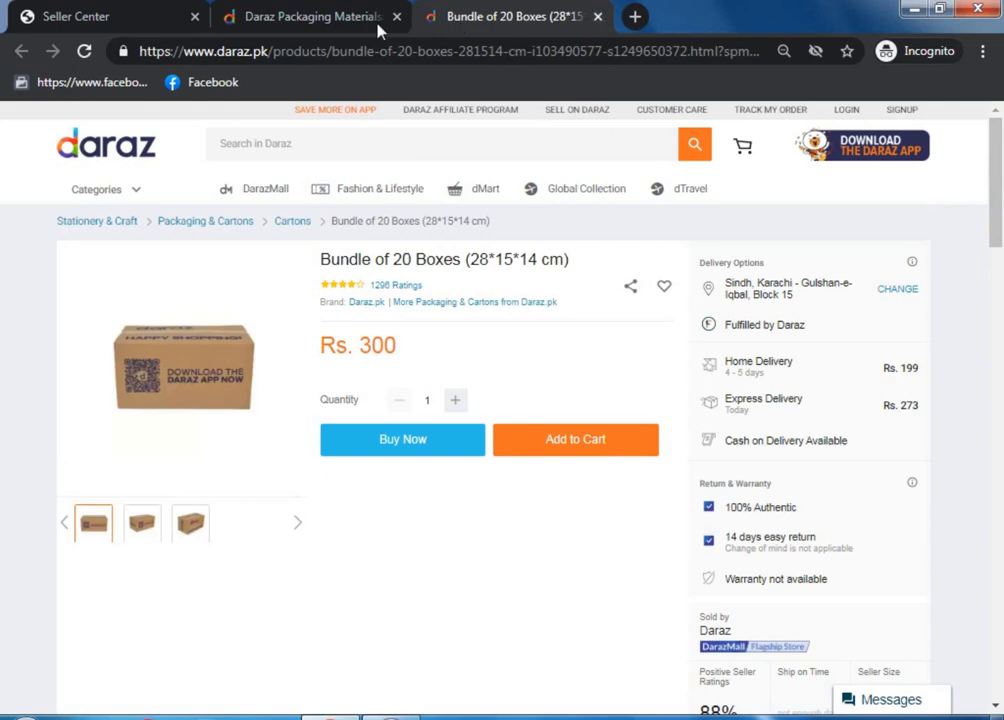
left_click(597, 16)
scroll(997, 288, "up", 1)
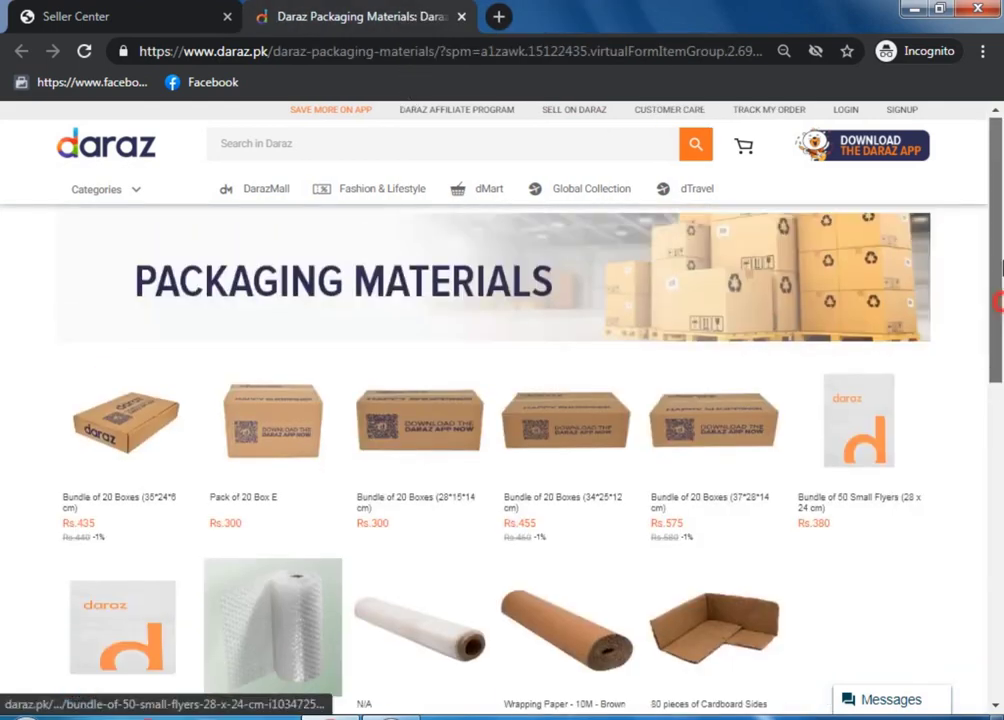
scroll(997, 288, "down", 2)
scroll(1000, 290, "up", 2)
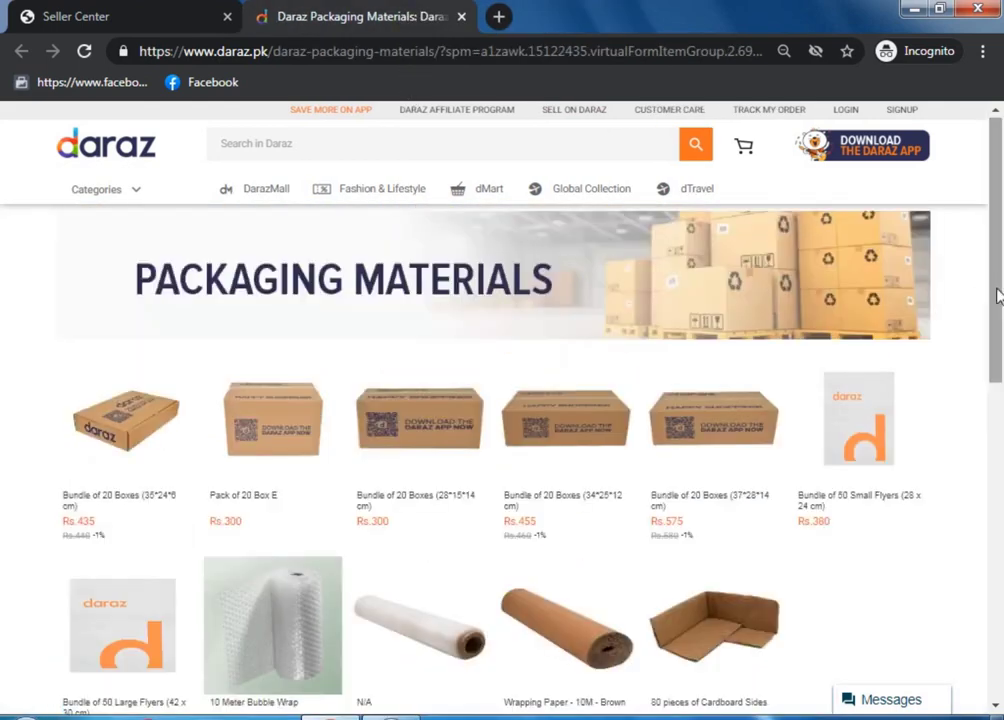
scroll(998, 292, "down", 2)
scroll(1000, 320, "up", 2)
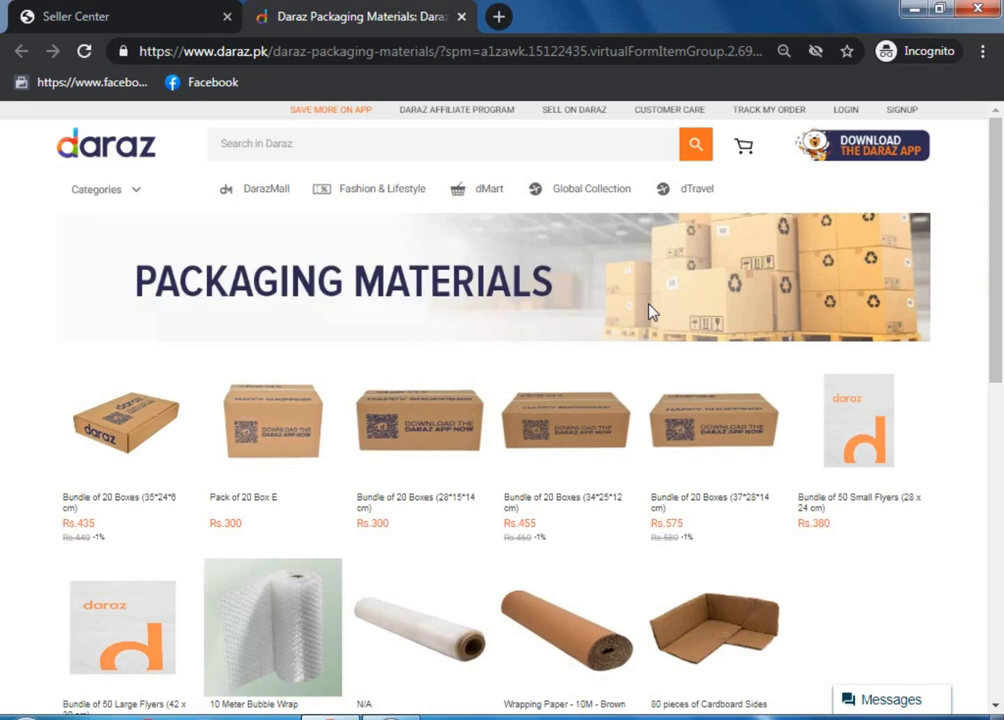
Close the Packaging Materials tab to return to the Order packaging Material task
left_click(130, 17)
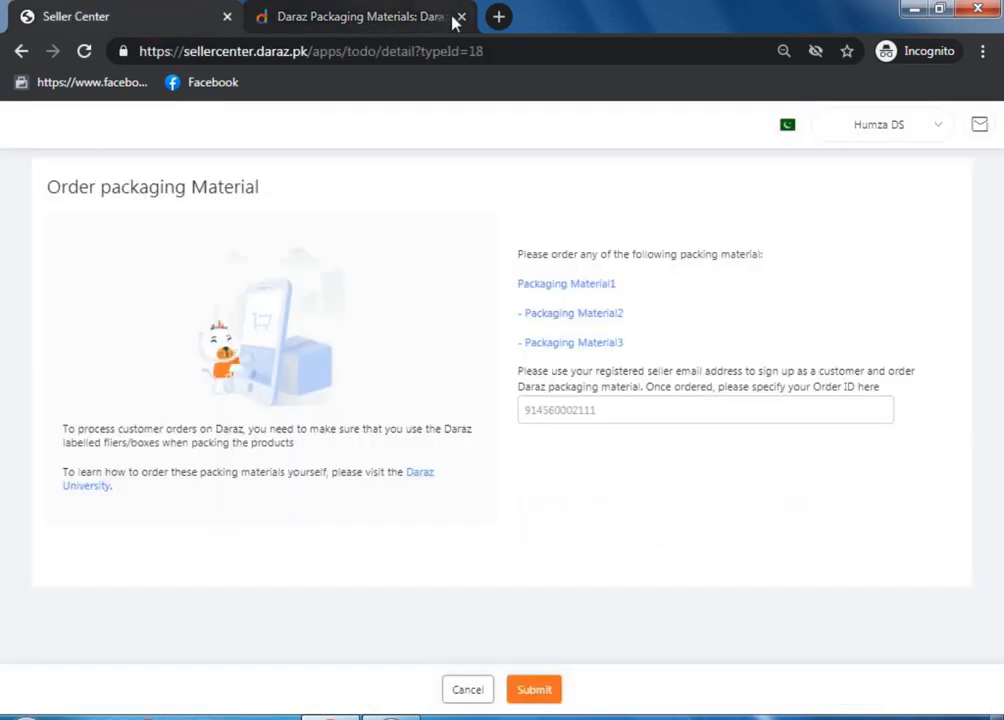
left_click(452, 19)
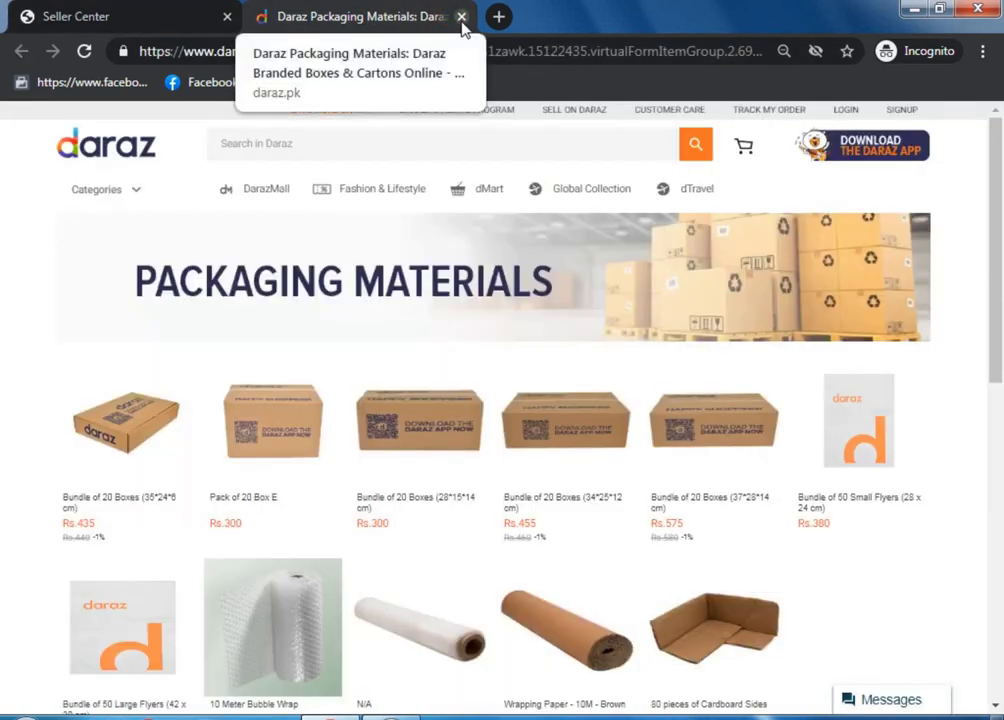
left_click(460, 18)
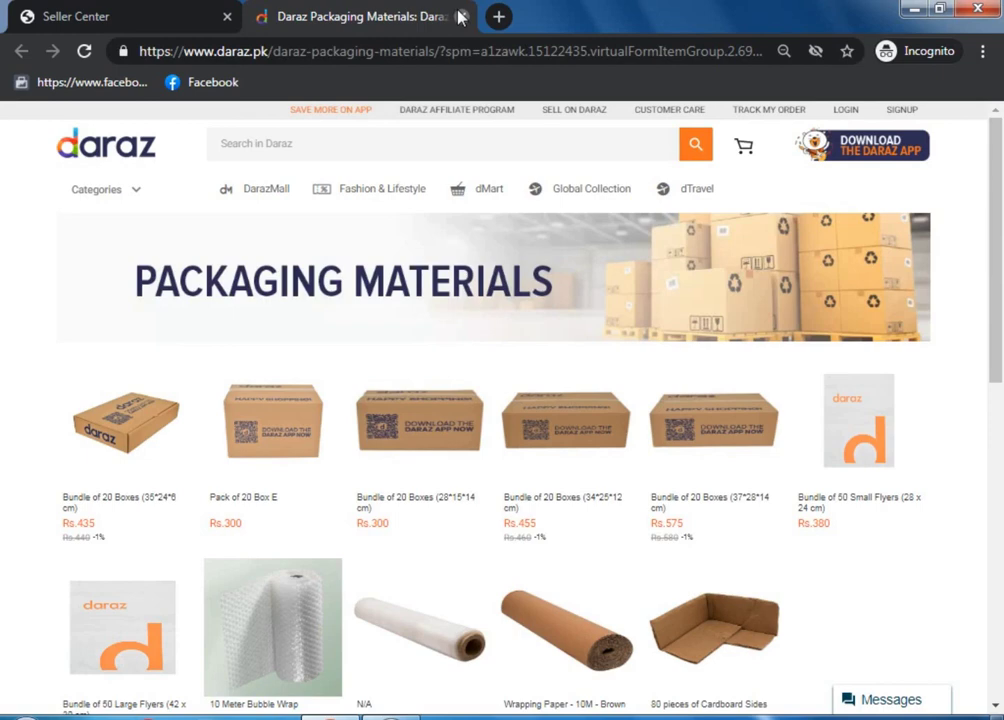
left_click(460, 17)
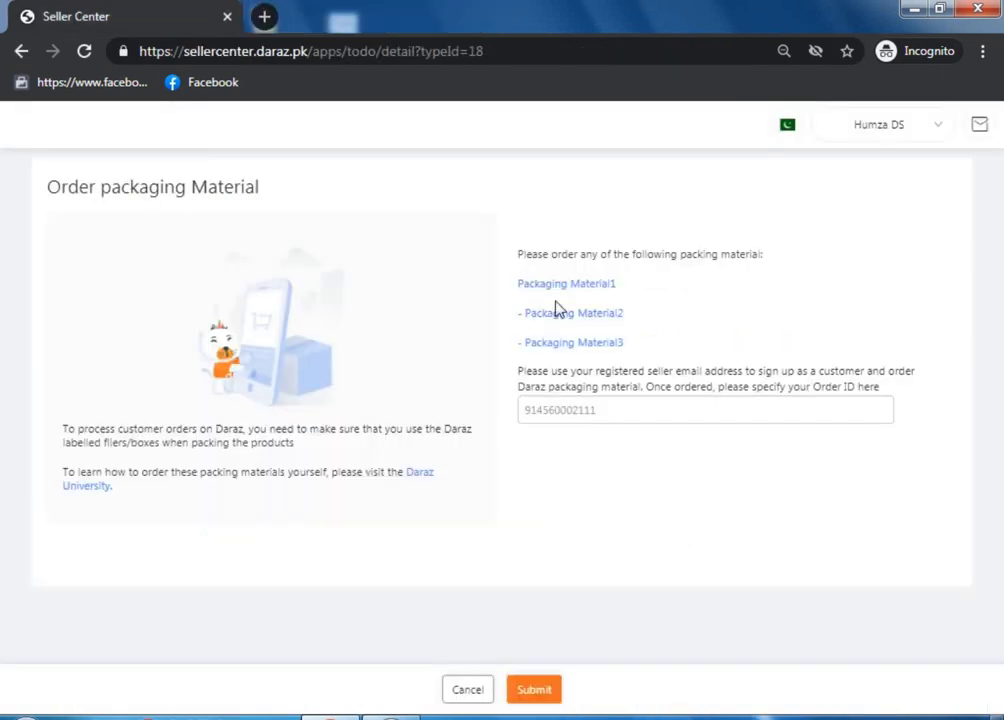
Enter the packaging order ID in the Order ID field and submit it
left_click(603, 408)
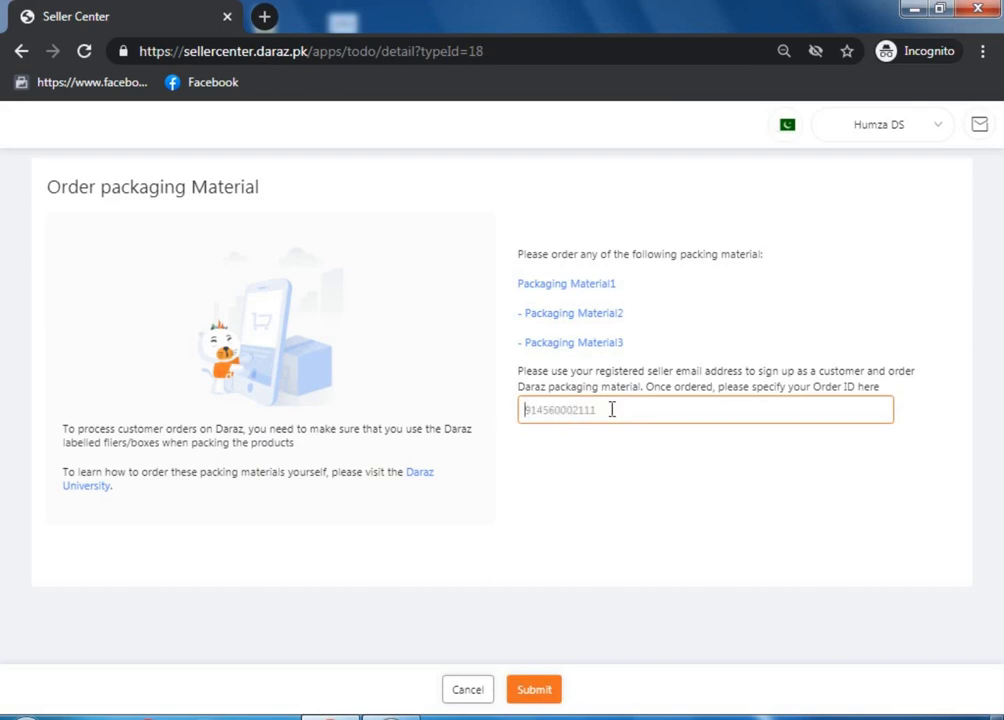
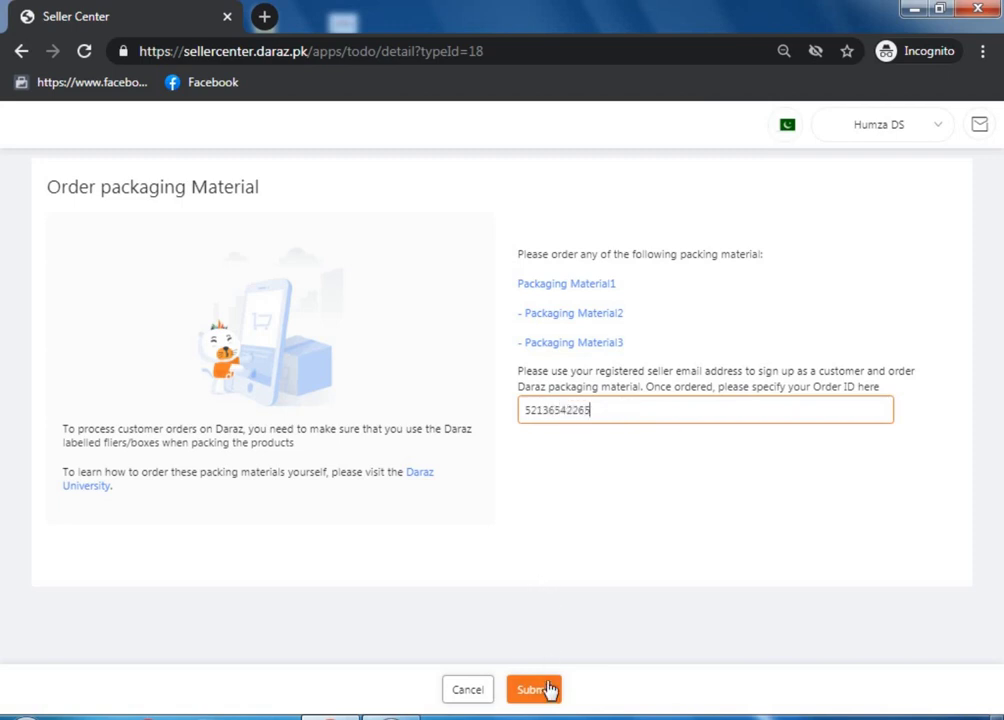
left_click(547, 688)
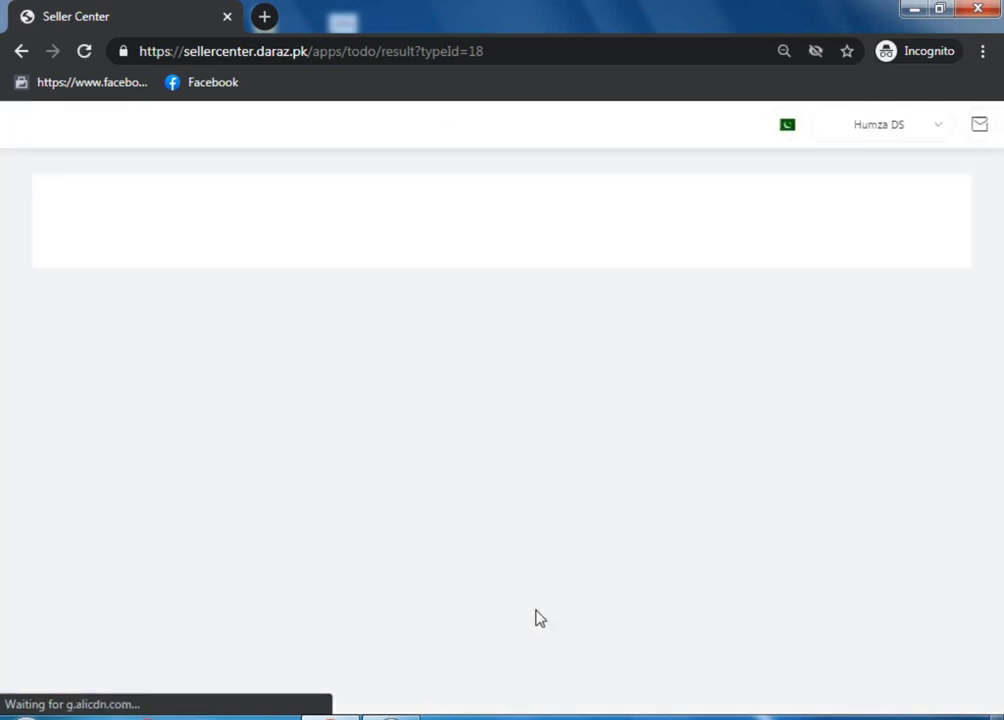
left_click(605, 368)
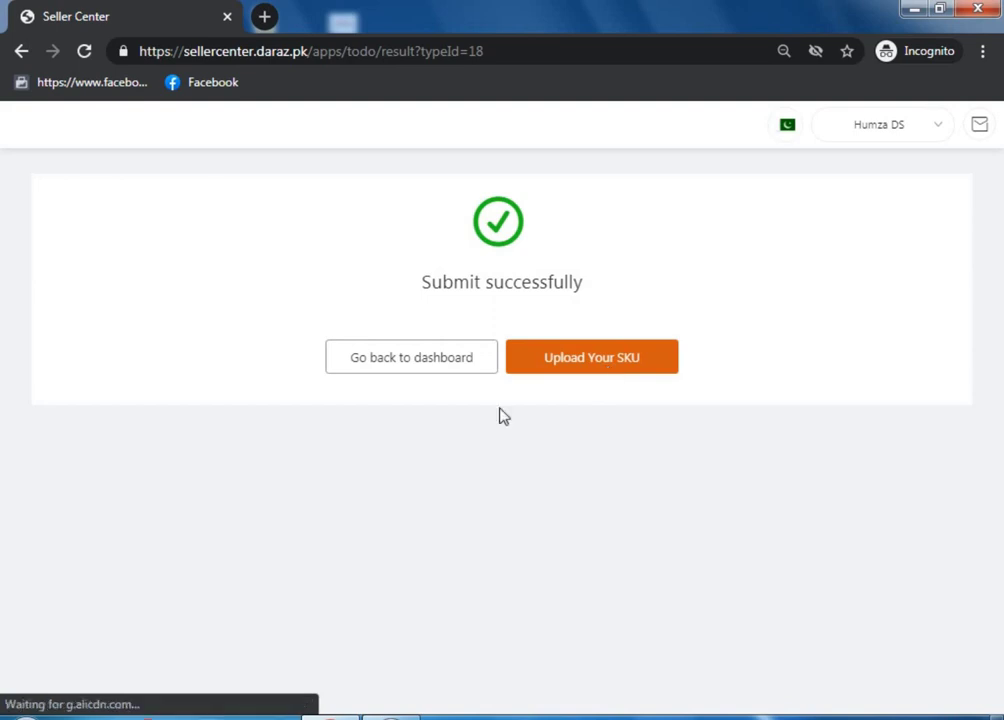
Go back to the dashboard and review the to-do list at 80% with four tasks ticked
left_click(448, 374)
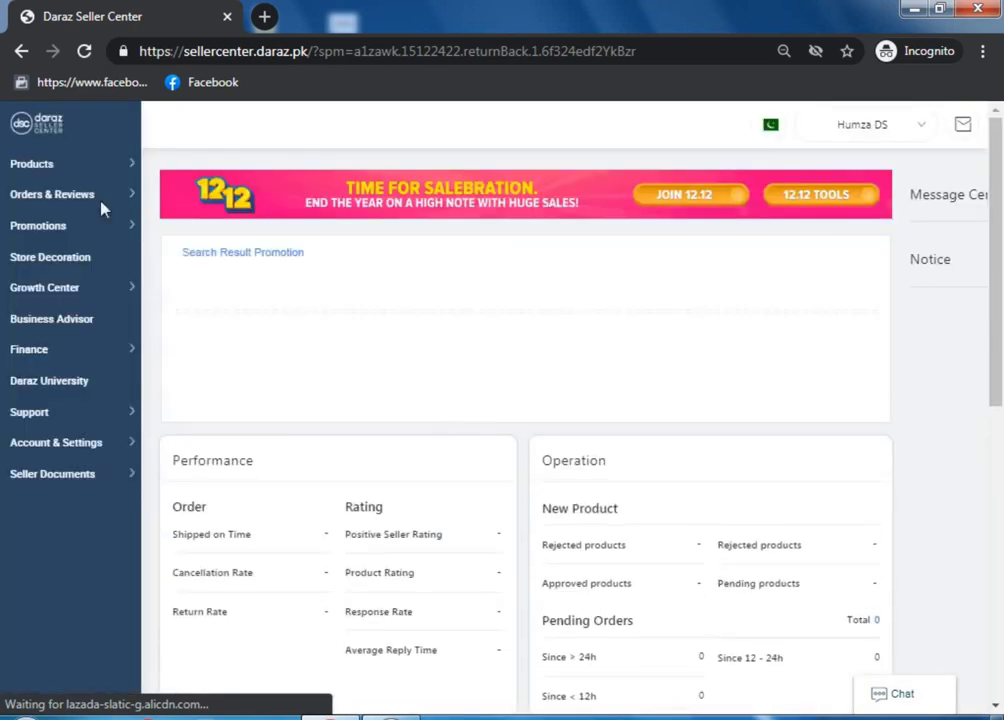
mouse_move(50, 168)
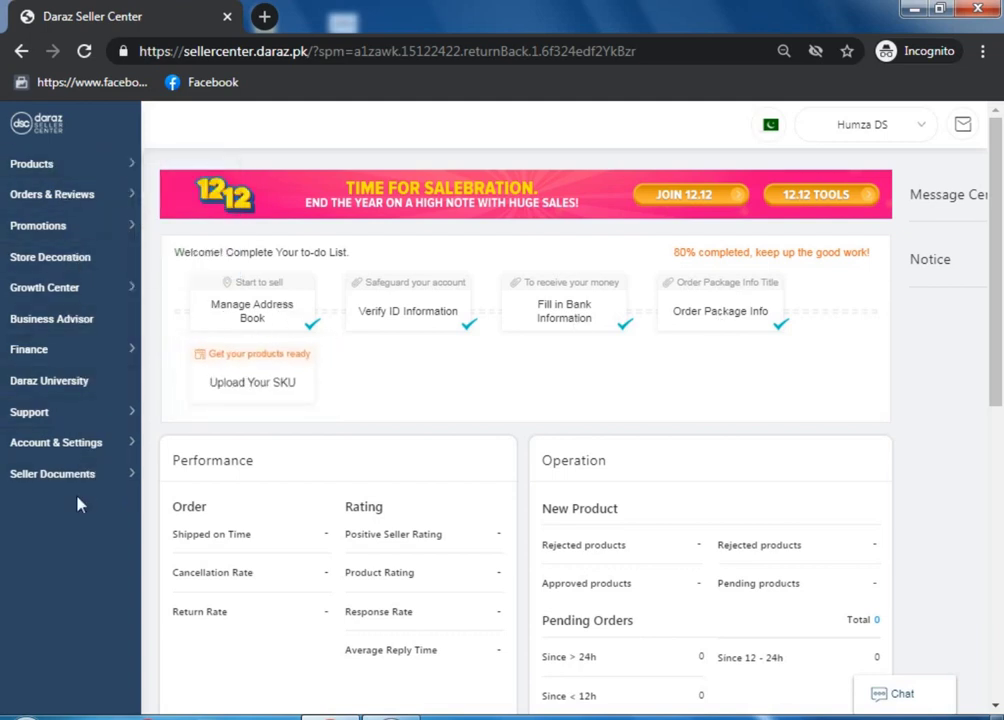
mouse_move(63, 182)
scroll(995, 336, "down", 6)
scroll(690, 690, "up", 8)
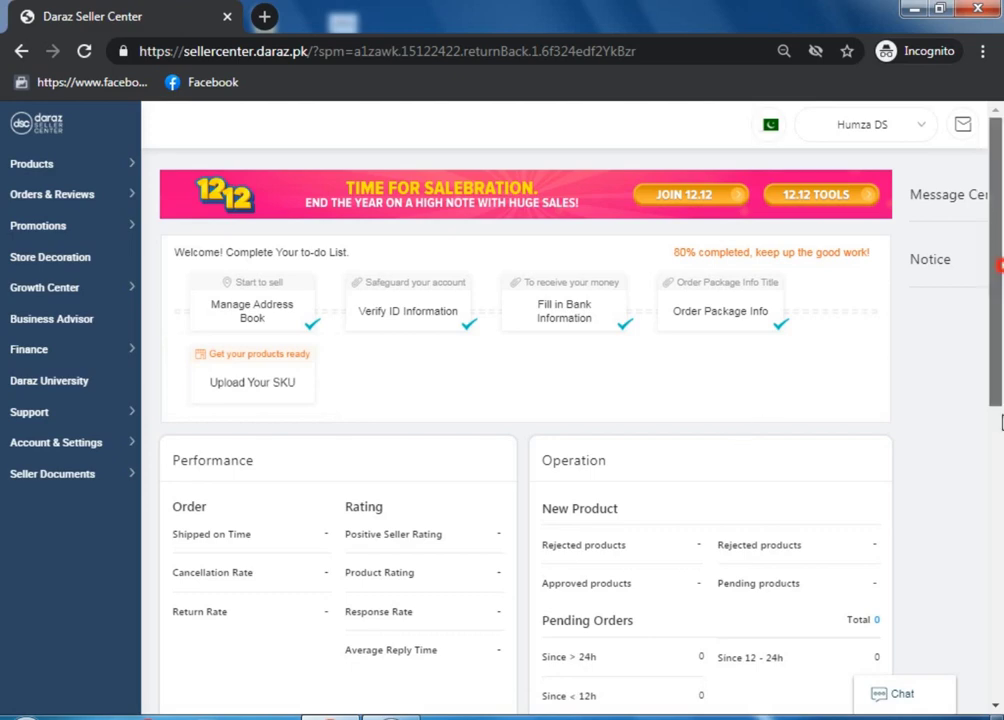
Scroll the dashboard and bring up the Products flyout in the left sidebar
scroll(735, 449, "down", 3)
scroll(335, 403, "up", 3)
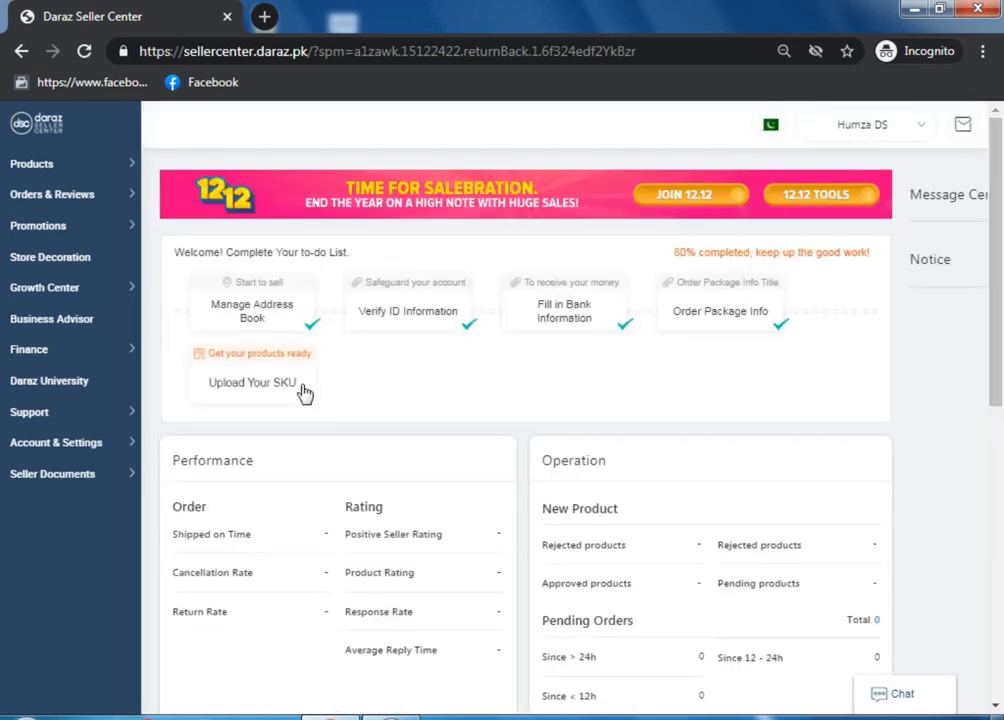
mouse_move(461, 550)
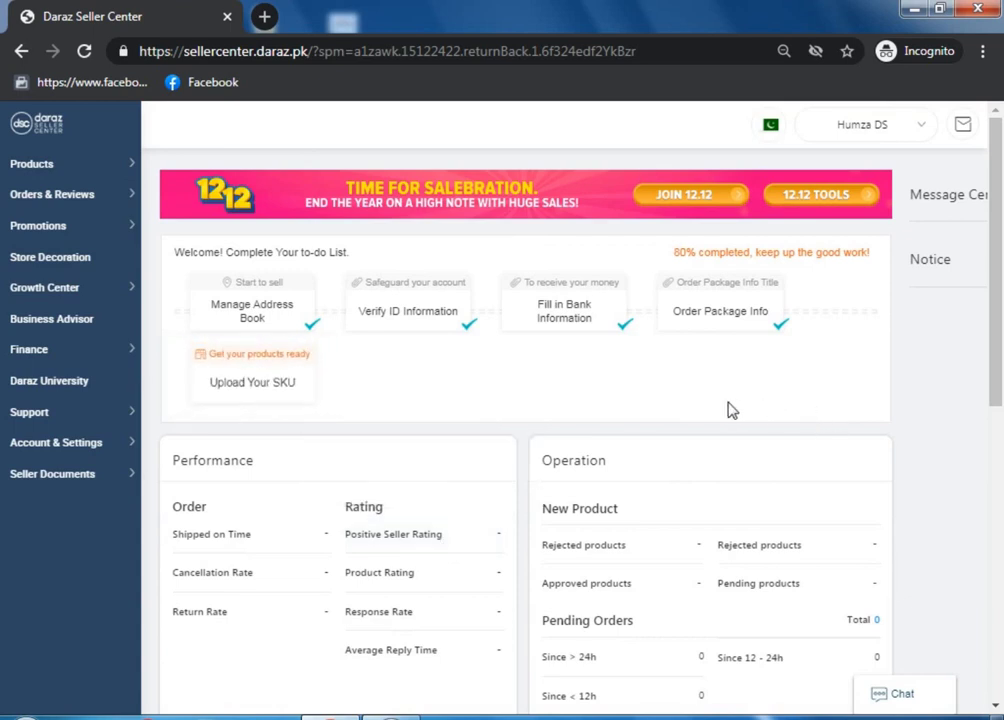
mouse_move(120, 165)
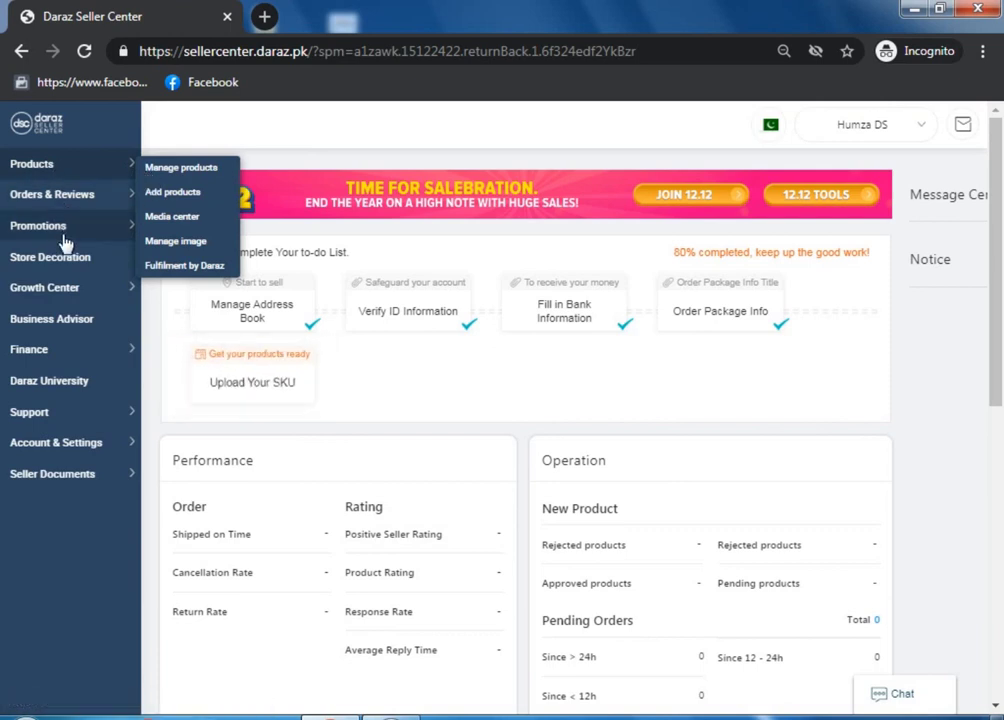
left_click(380, 432)
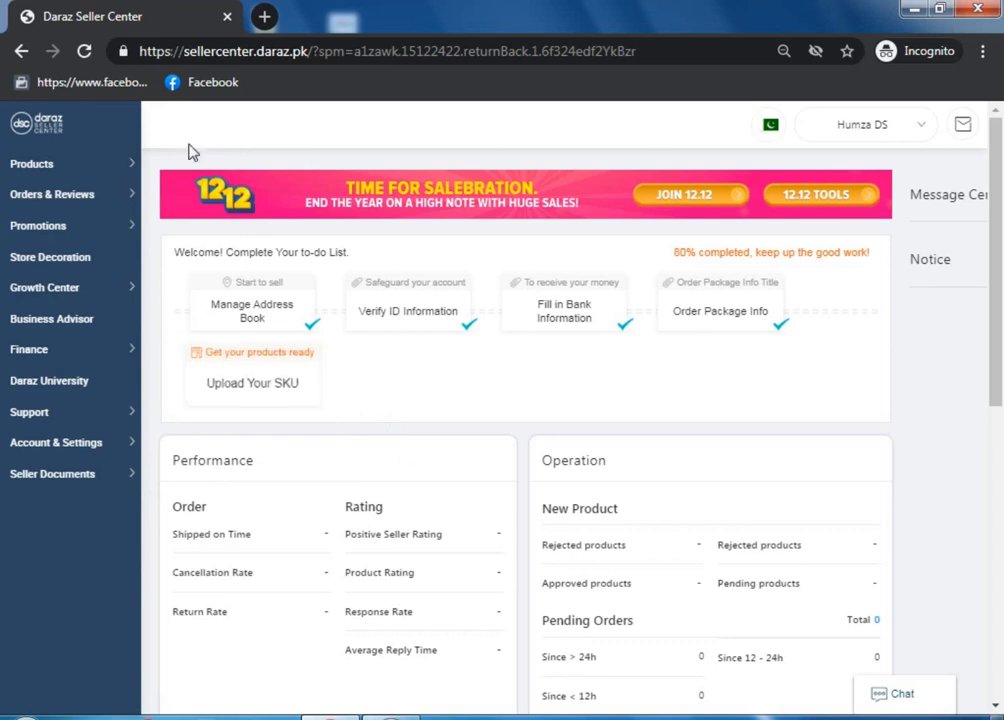
mouse_move(20, 168)
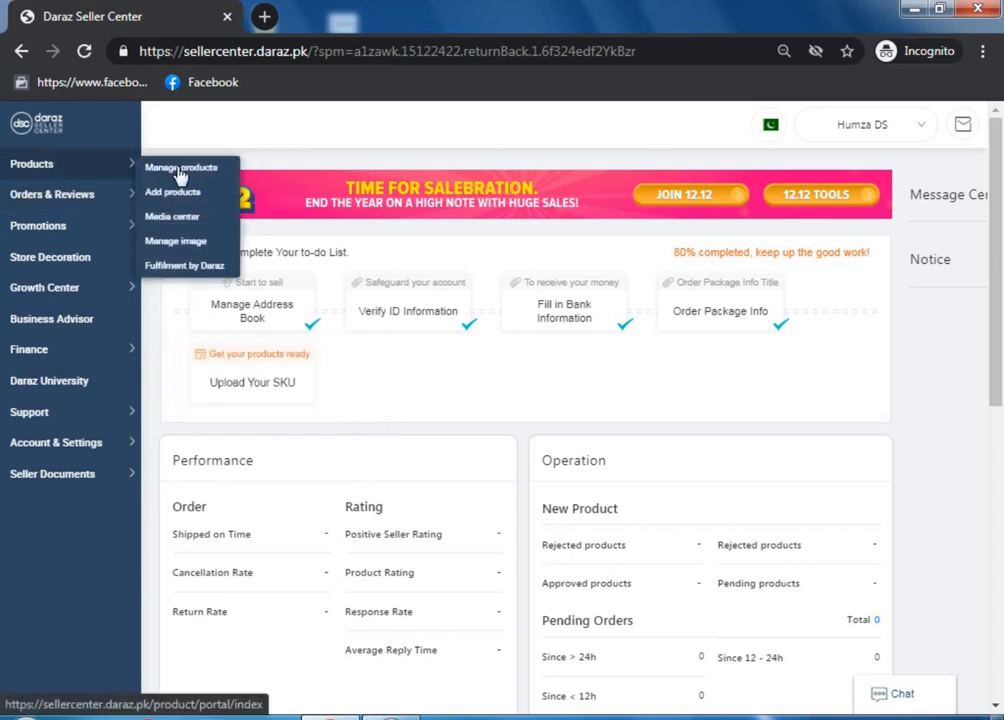